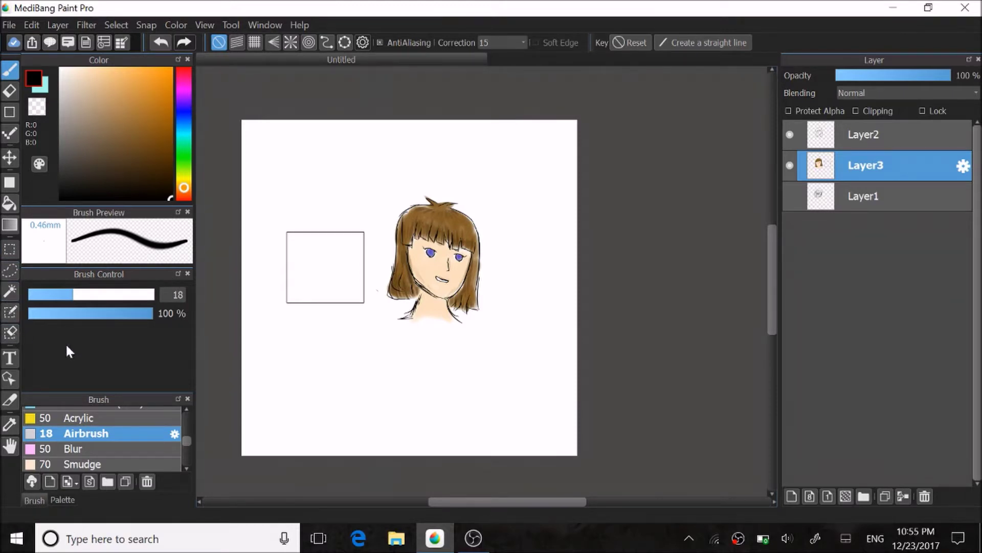
Step: Make a rectangular selection on the blank canvas above the outlined square, slightly overlapping its upper edge level
scroll(353, 279, up, 1)
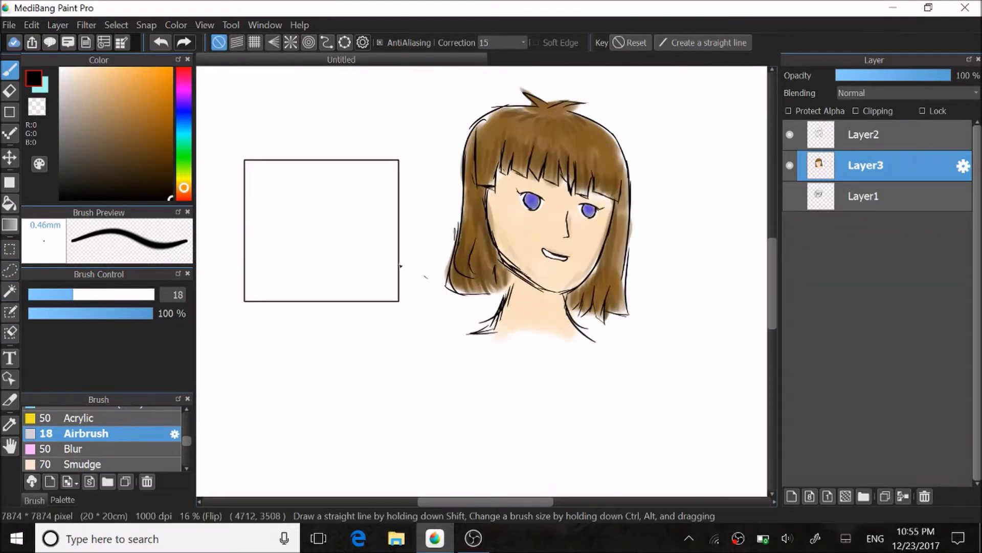
scroll(394, 270, up, 1)
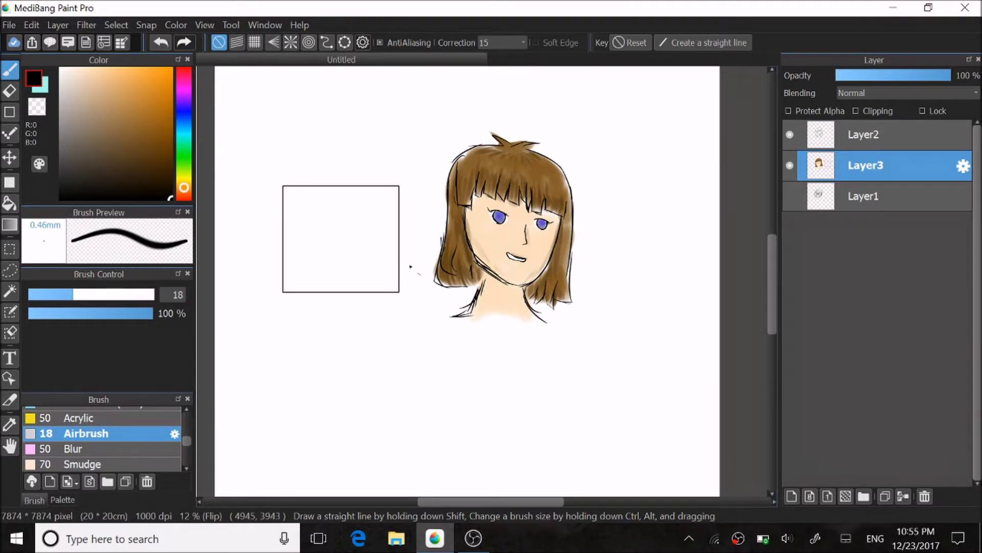
click(12, 249)
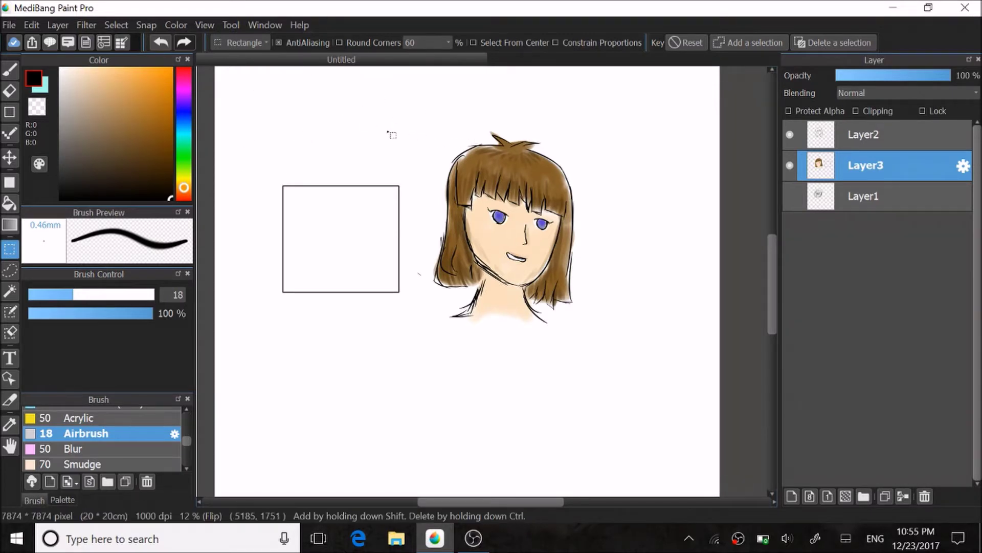
drag(256, 117, 344, 185)
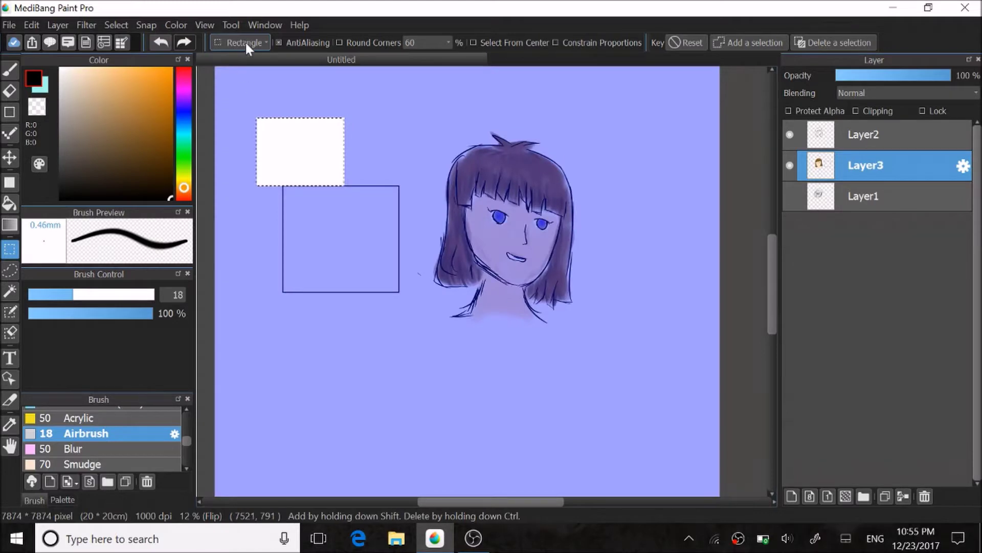
Step: Switch the selection shape to Ellipse and select an oval area between the outlined square and the girl's hair
click(244, 42)
click(240, 65)
drag(395, 118, 463, 206)
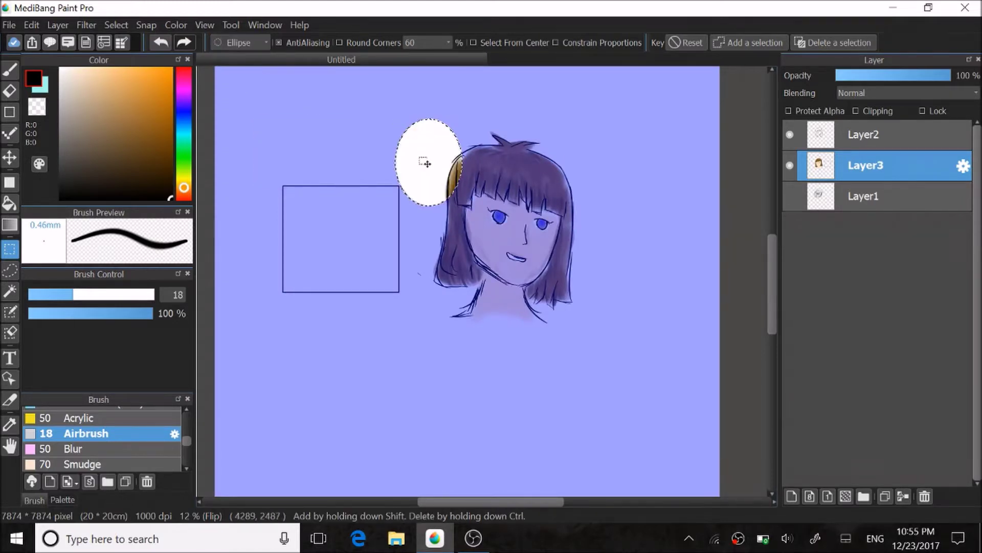
Step: Switch the selection shape to Polygon and outline a five-sided selection overlapping the upper side of the girl's hair
click(249, 42)
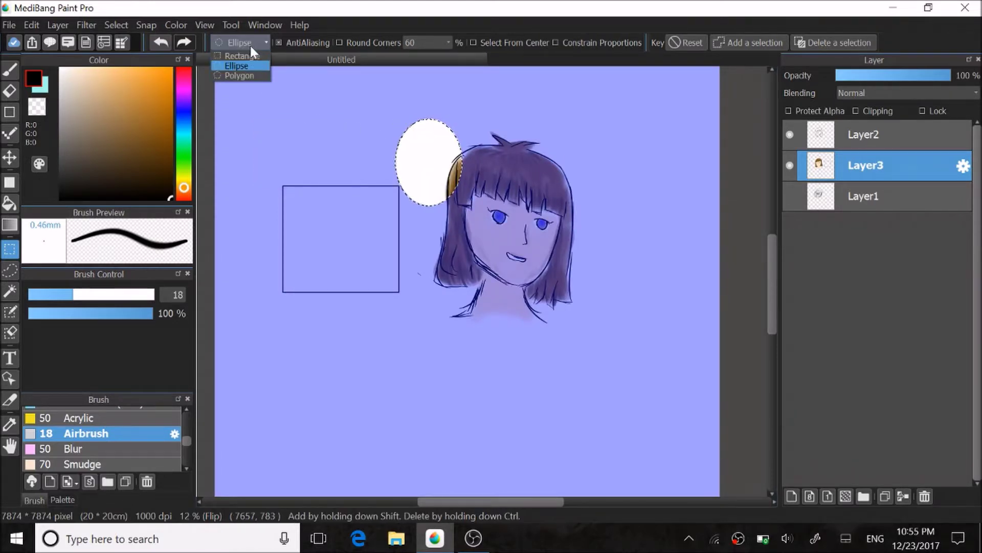
click(256, 75)
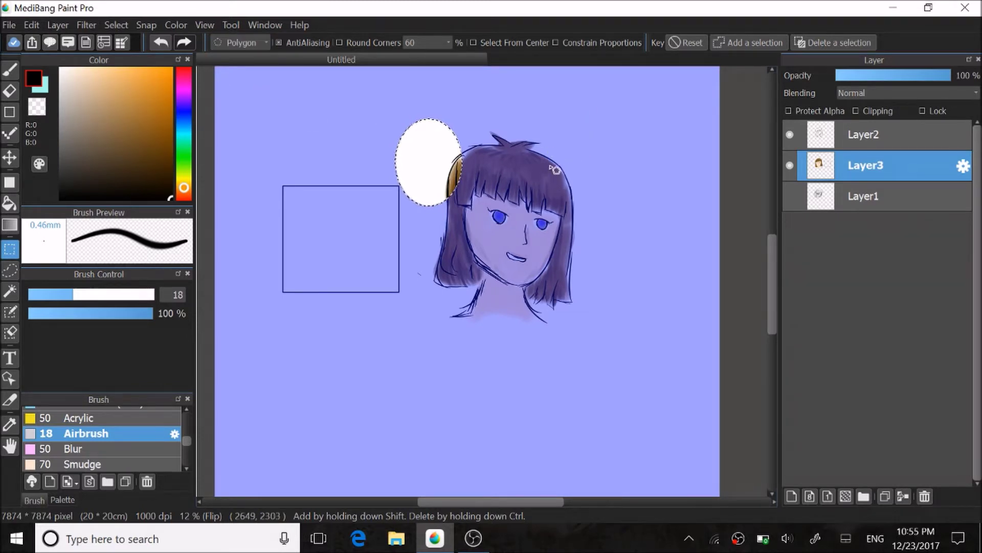
click(537, 124)
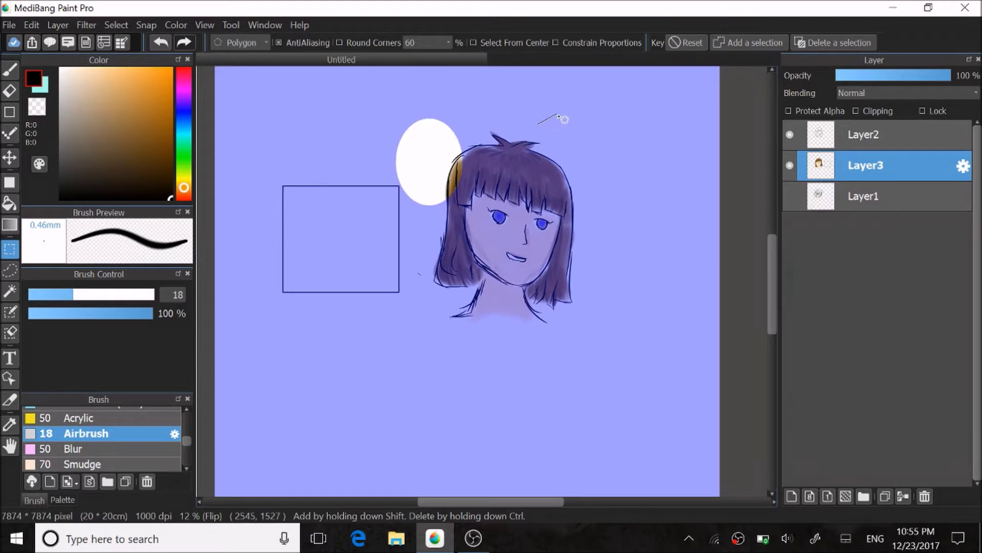
click(615, 117)
click(616, 172)
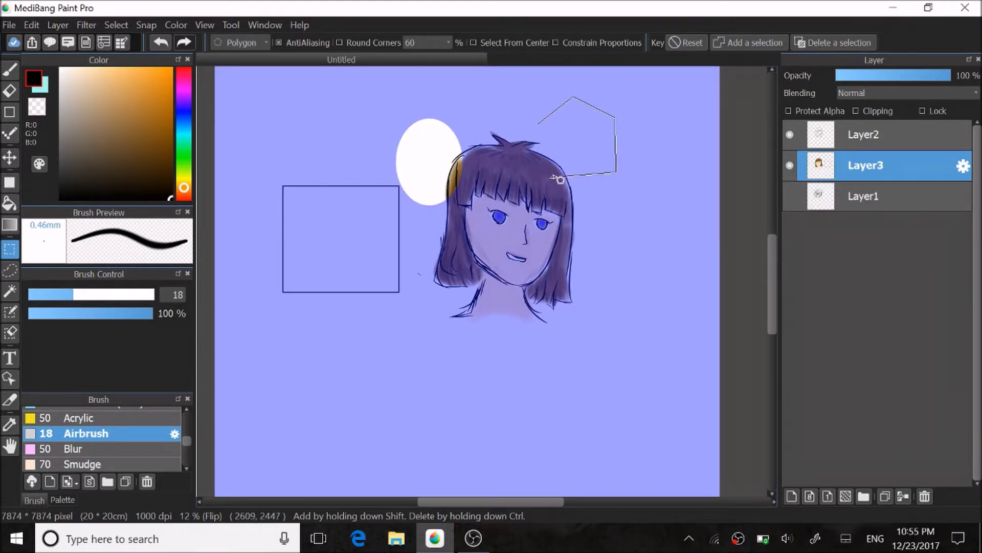
click(550, 177)
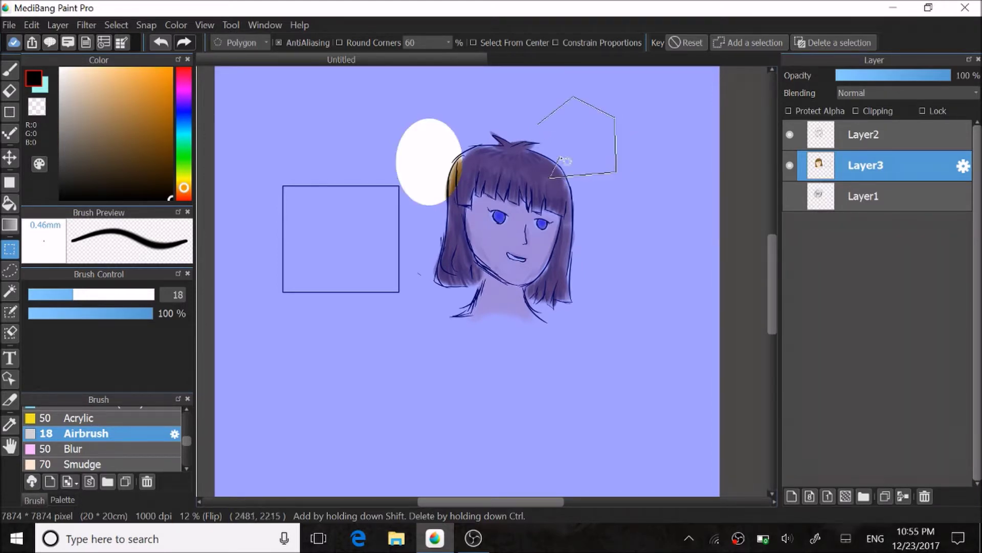
click(540, 121)
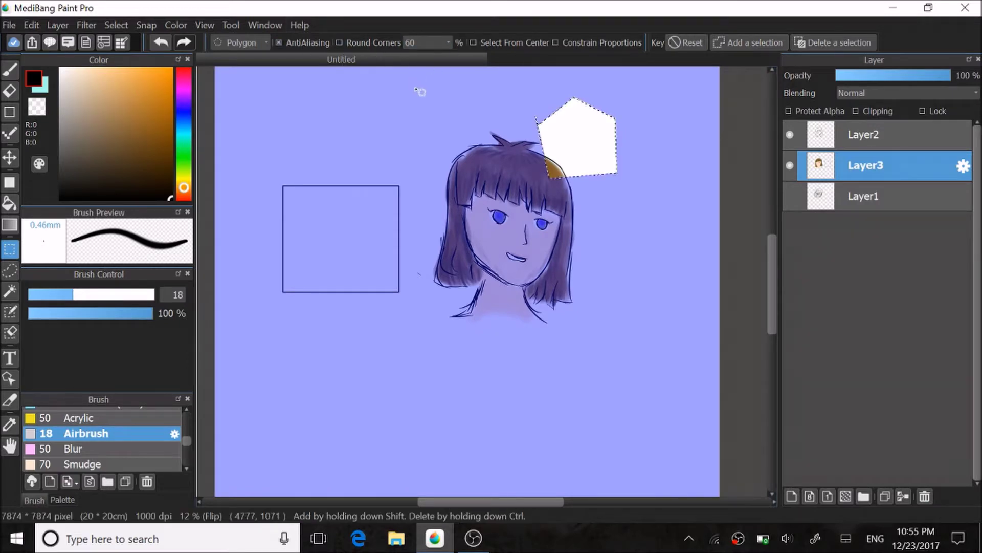
Step: Hatch the pentagon selection with criss-crossing black brush strokes on Layer3
scroll(635, 97, up, 2)
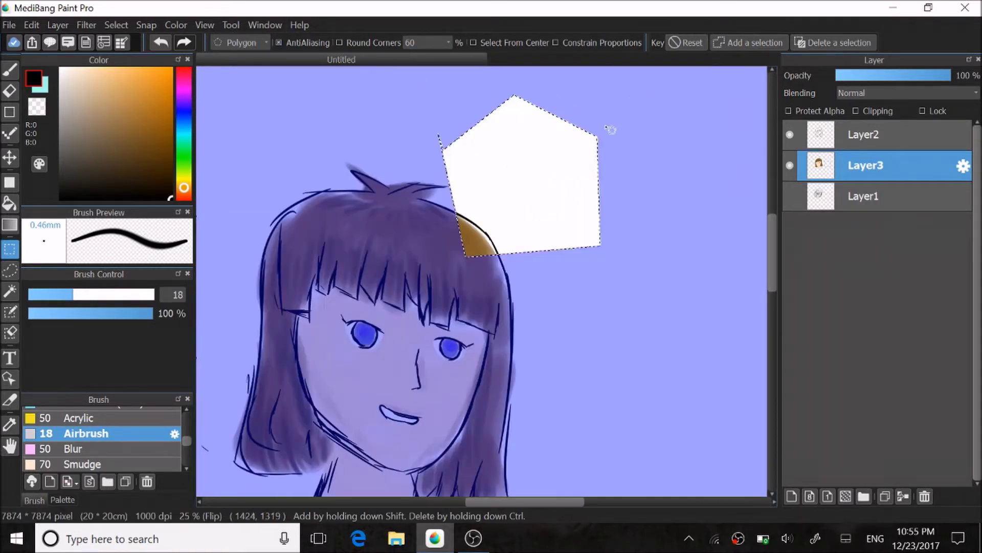
scroll(607, 113, up, 2)
scroll(579, 147, down, 3)
scroll(579, 147, up, 2)
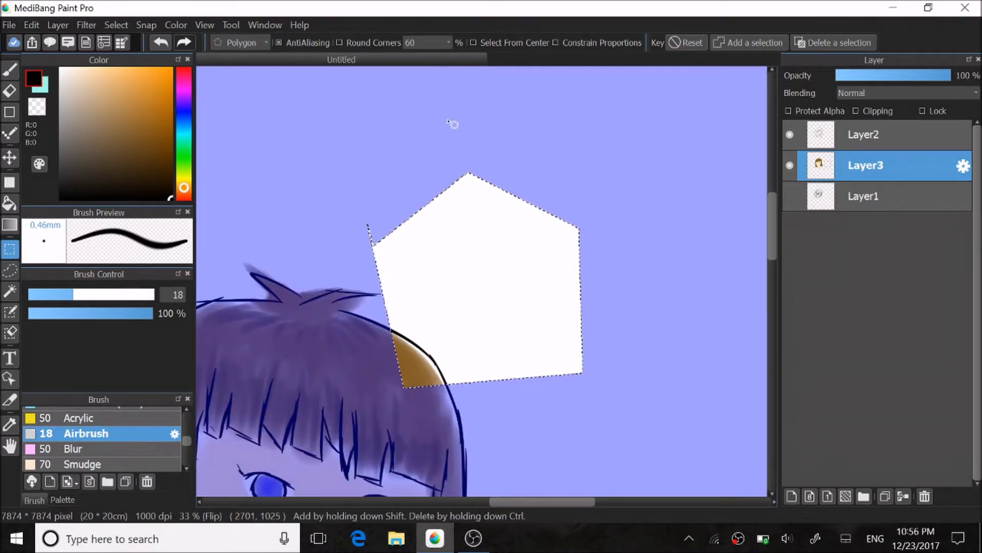
scroll(507, 243, down, 2)
scroll(506, 243, up, 1)
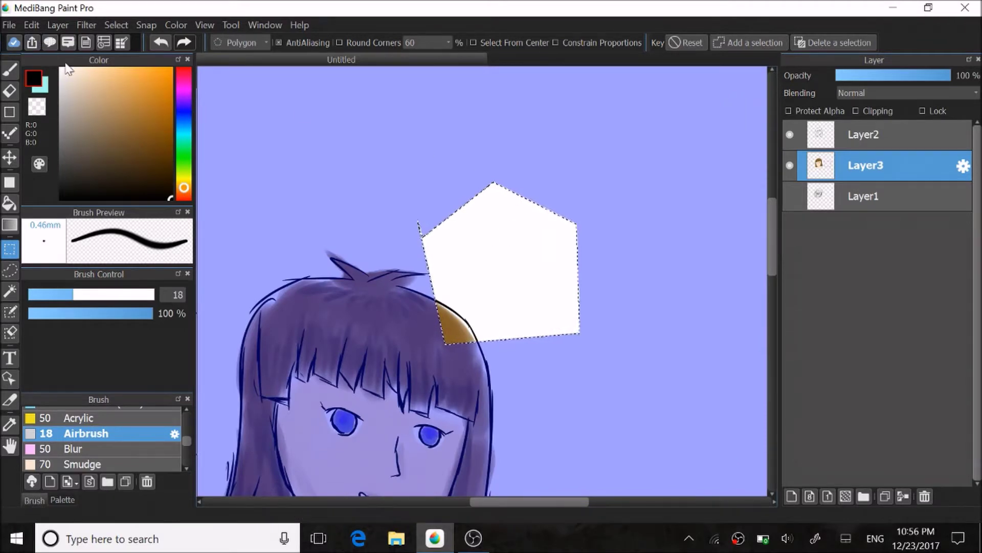
click(9, 90)
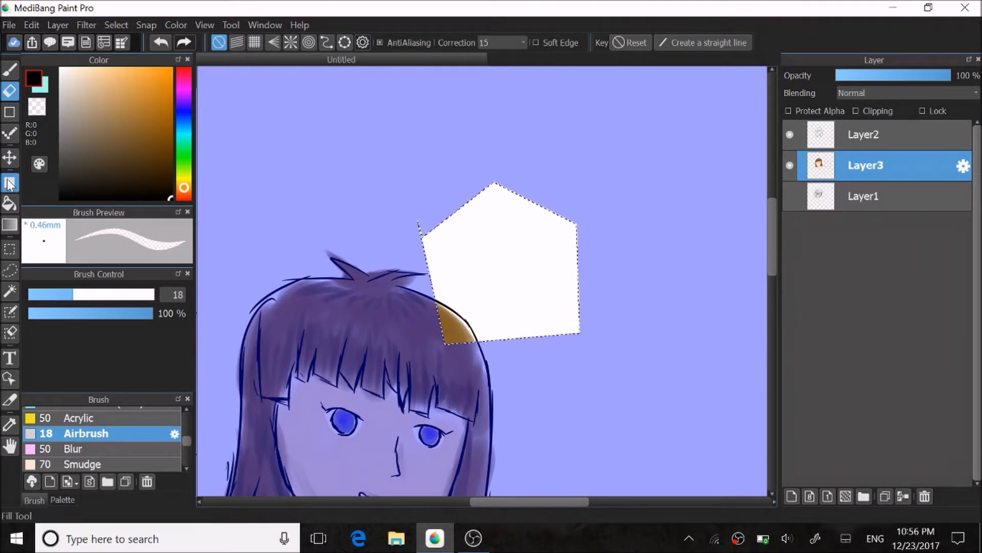
click(10, 204)
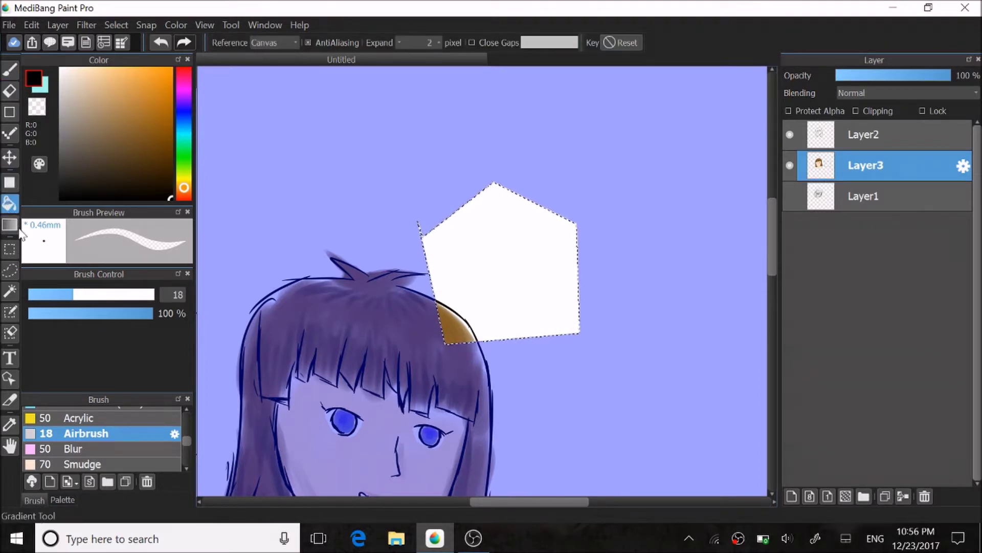
click(9, 68)
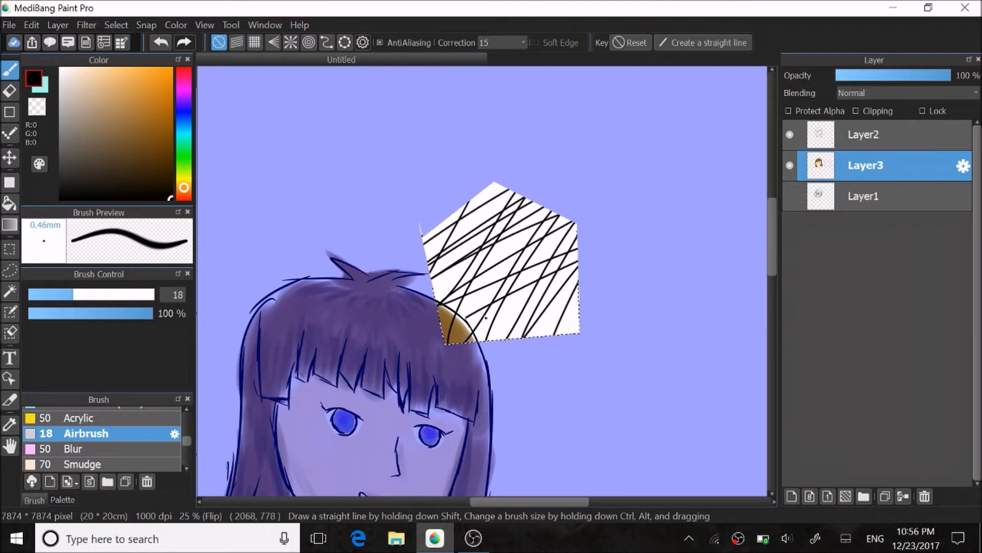
Step: Erase thin, steep strokes through the black hatching inside the pentagon selection
click(10, 90)
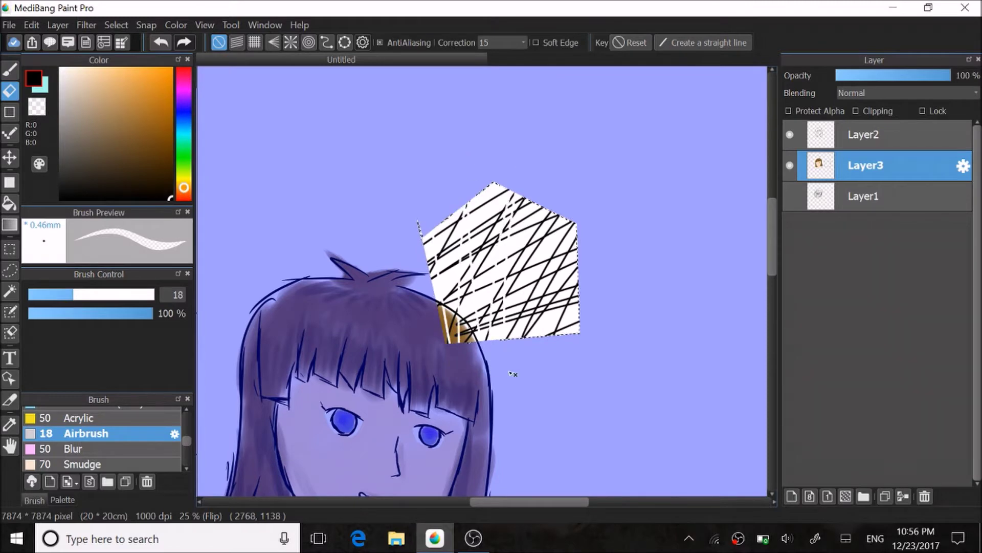
drag(554, 215, 535, 314)
drag(565, 232, 546, 312)
drag(580, 281, 559, 317)
drag(580, 297, 565, 336)
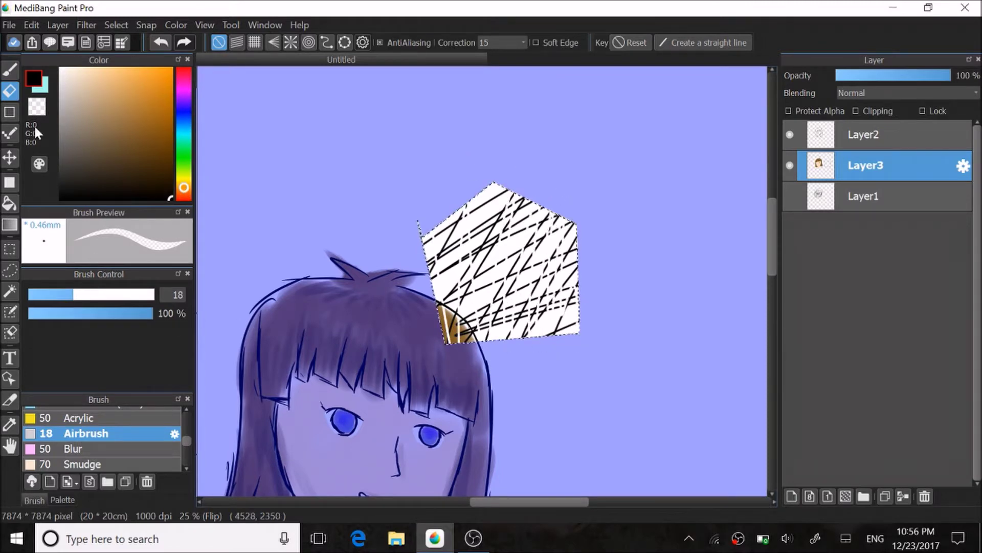
Step: Bucket-fill the white background around the hatching inside the pentagon selection with black
click(10, 203)
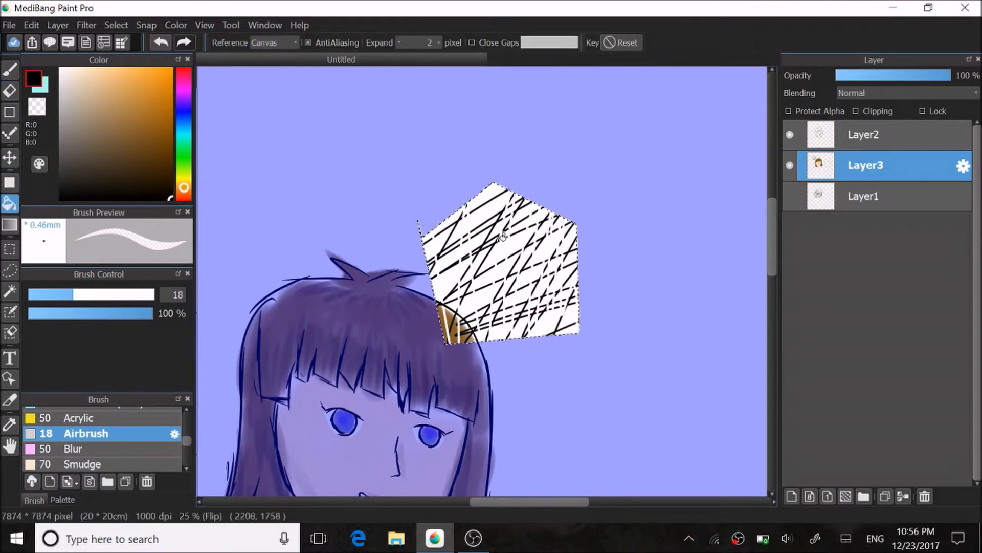
scroll(550, 284, up, 3)
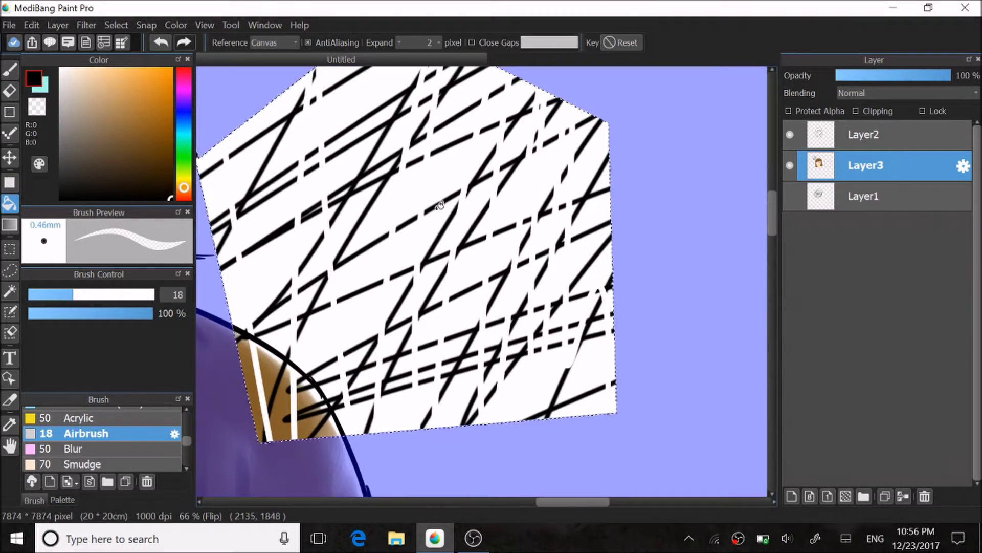
click(453, 201)
scroll(481, 207, down, 2)
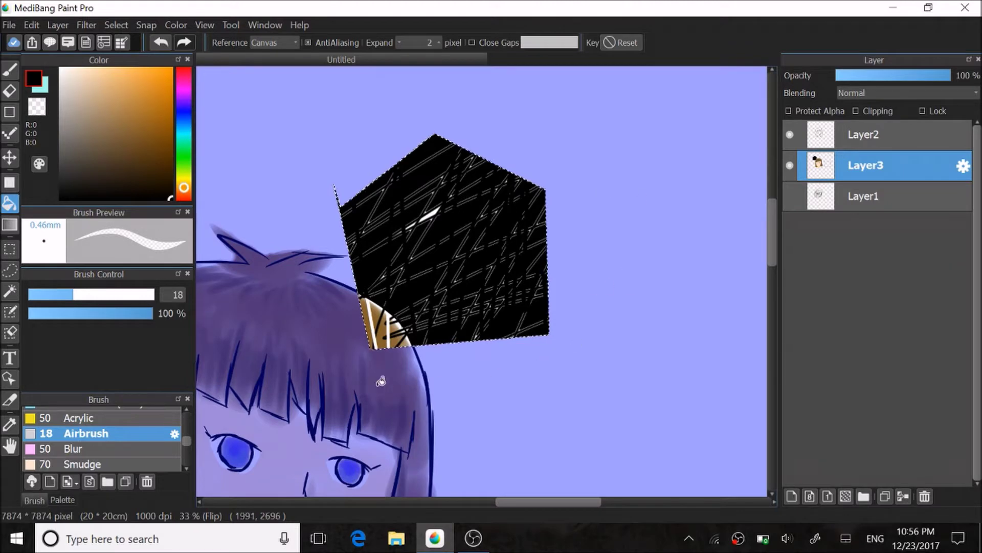
Step: Apply a linear Foreground-Background gradient from black to light aqua across the pentagon, and clear the selection
click(10, 224)
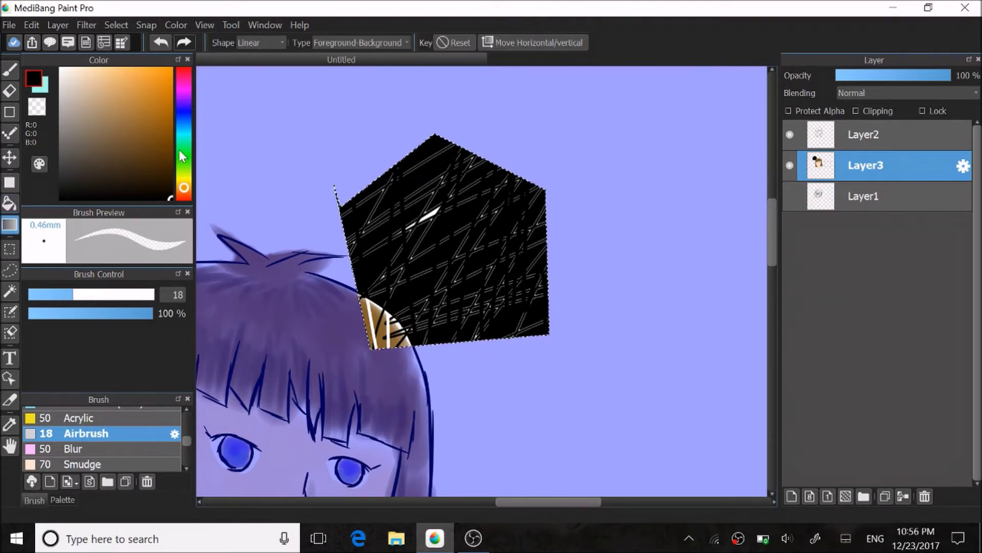
drag(513, 236, 373, 236)
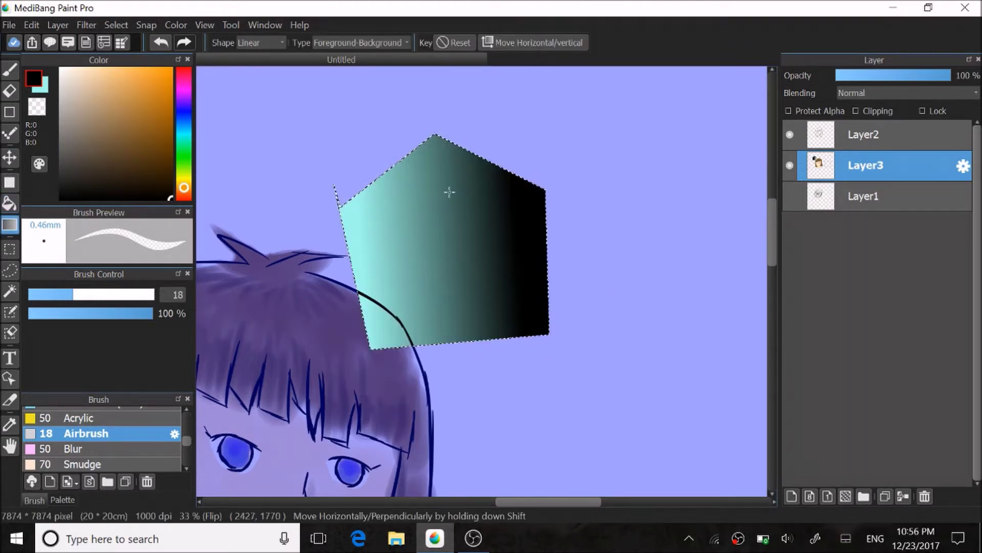
click(9, 249)
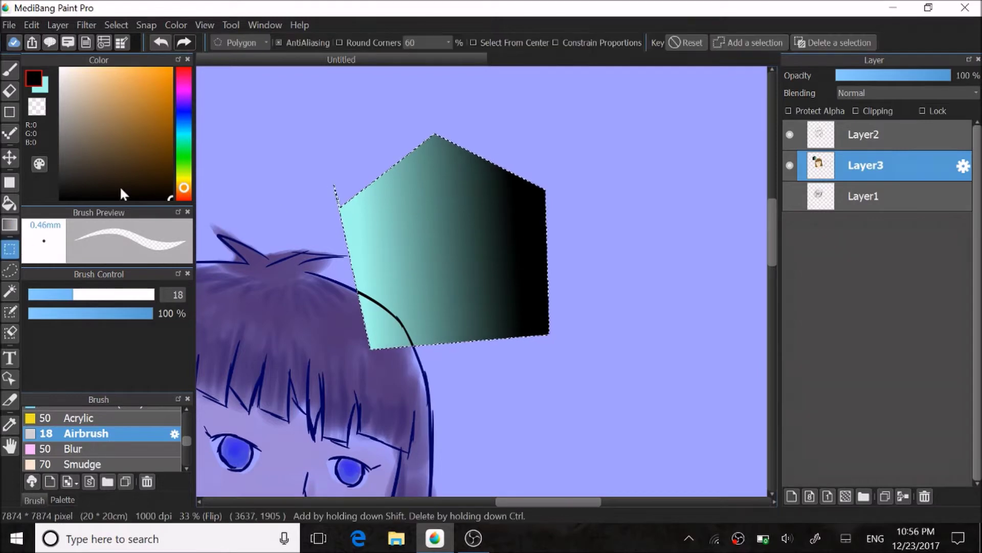
click(265, 127)
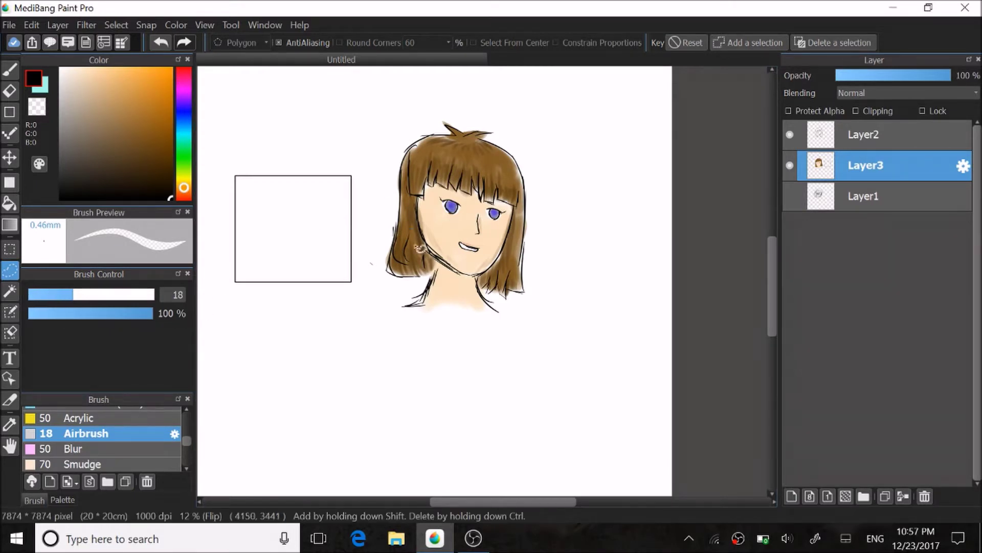
Step: Lasso a freehand selection around the girl's whole head and neck, and clear it again
scroll(420, 249, down, 2)
scroll(368, 220, up, 1)
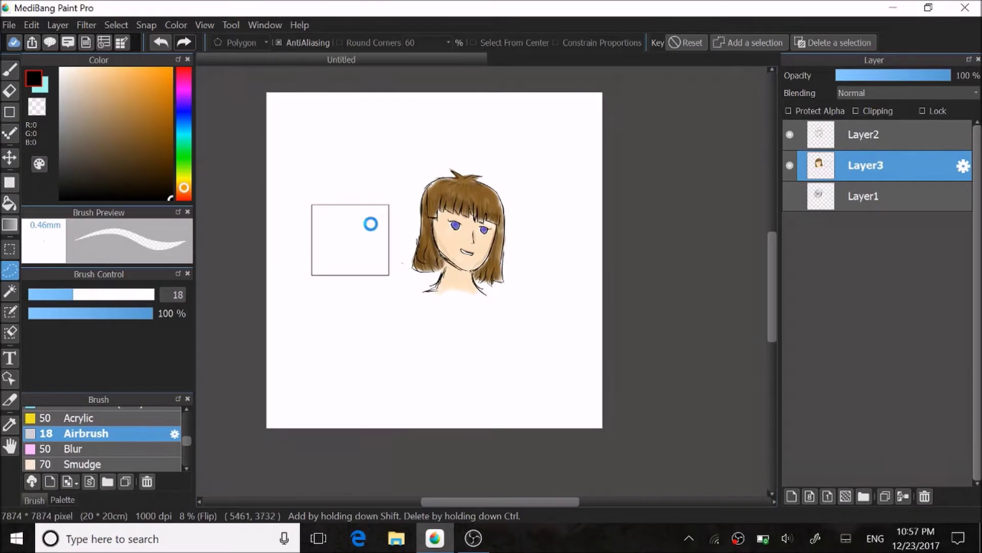
scroll(378, 230, up, 2)
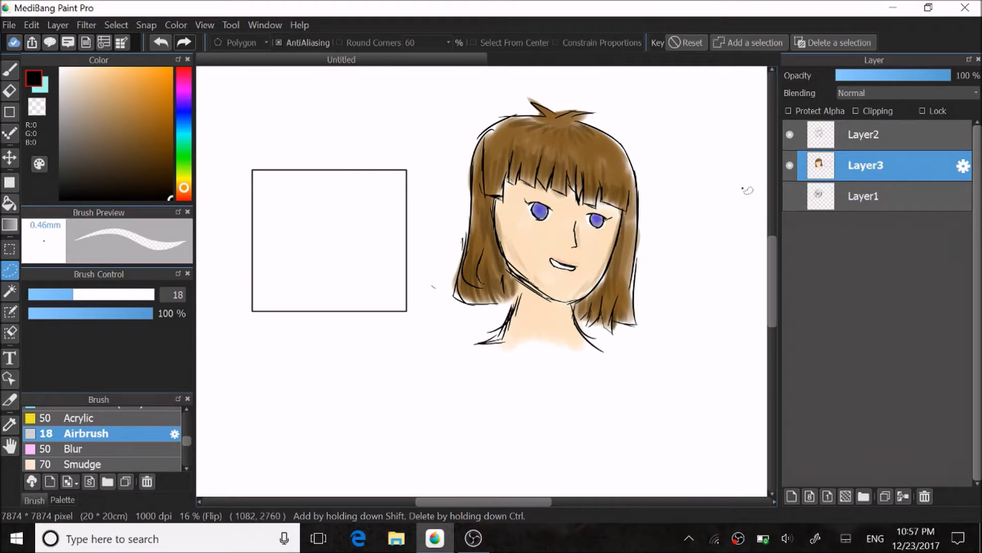
mouse_move(583, 399)
mouse_down()
mouse_move(523, 397)
mouse_move(452, 363)
mouse_move(434, 287)
mouse_move(437, 129)
mouse_move(469, 78)
mouse_move(600, 63)
mouse_move(712, 106)
mouse_move(736, 227)
mouse_move(700, 330)
mouse_move(625, 421)
mouse_move(595, 420)
mouse_move(563, 381)
mouse_up()
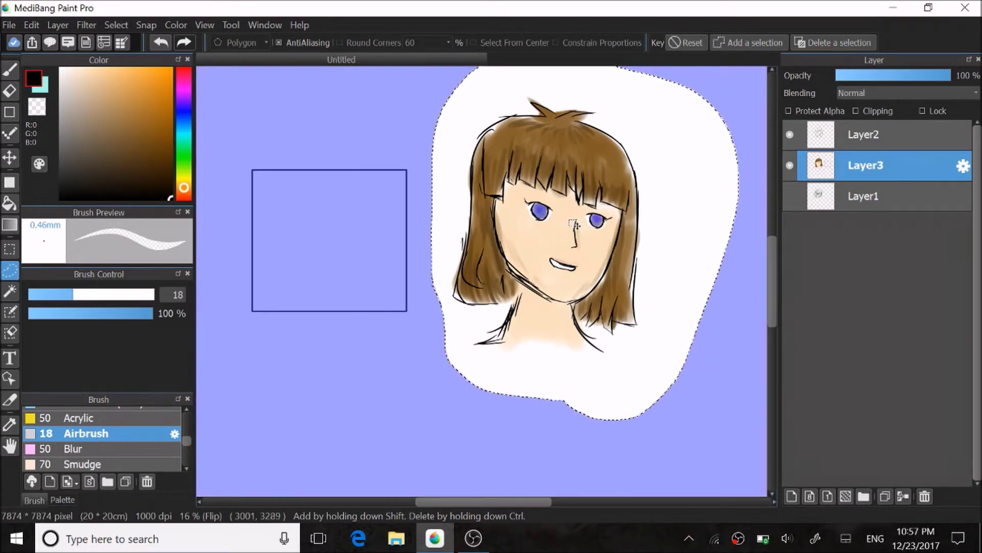
click(438, 348)
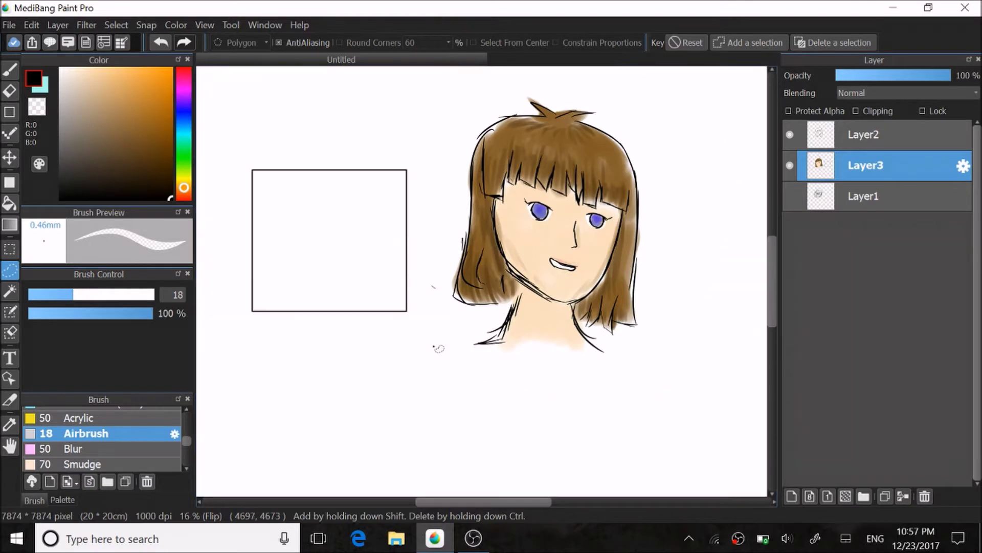
Step: Select the interior of the outlined square with the Magic Wand and inspect the selection's lower edge up close
click(11, 290)
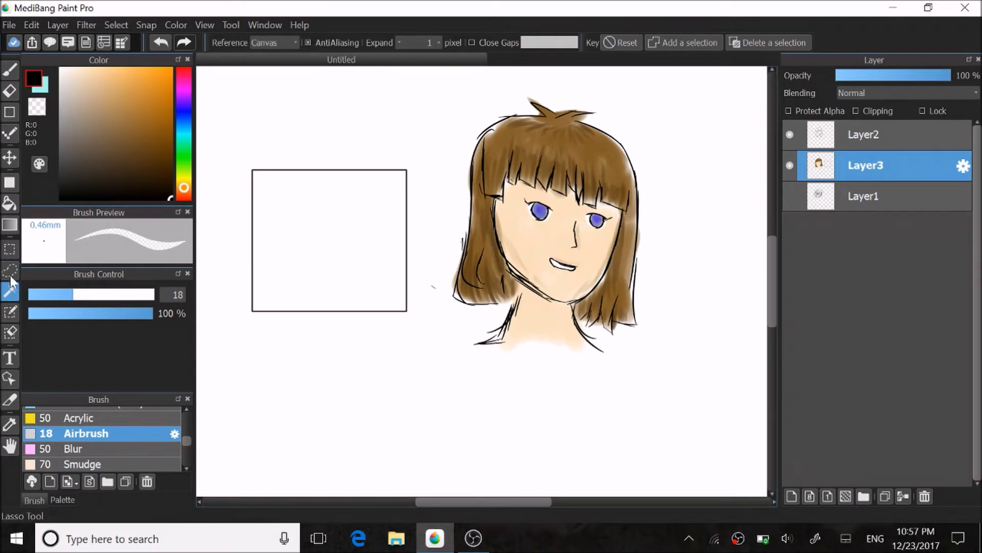
scroll(239, 322, up, 2)
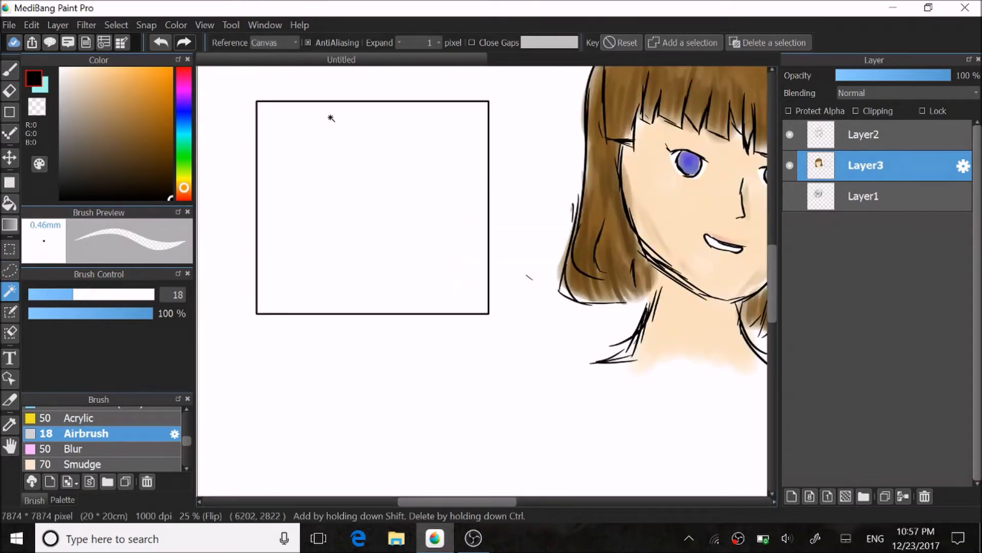
scroll(331, 118, up, 1)
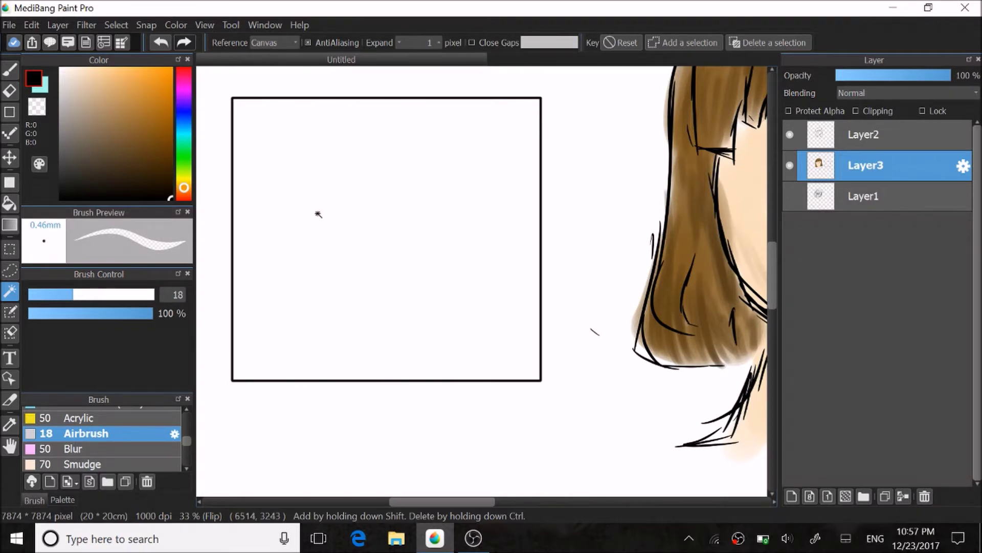
click(369, 174)
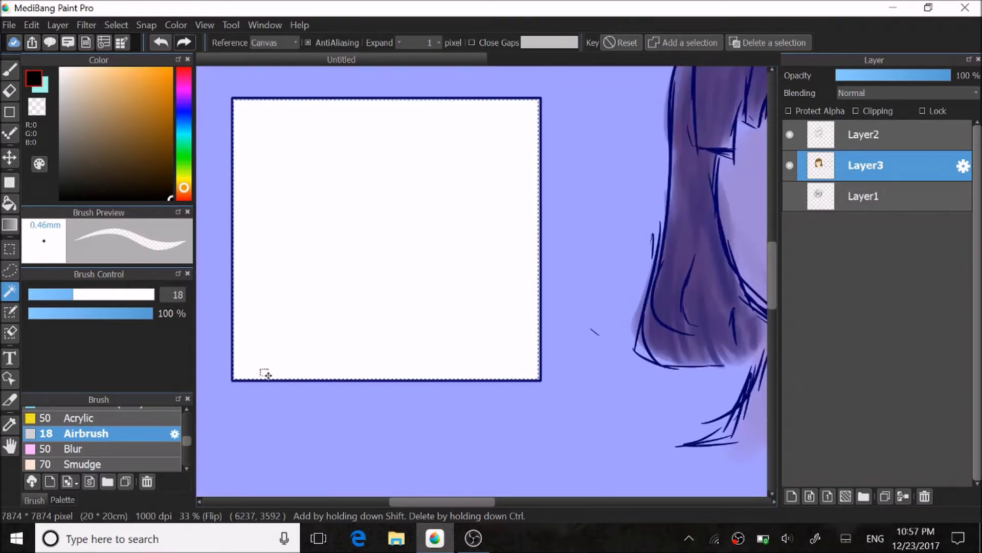
scroll(239, 412, up, 8)
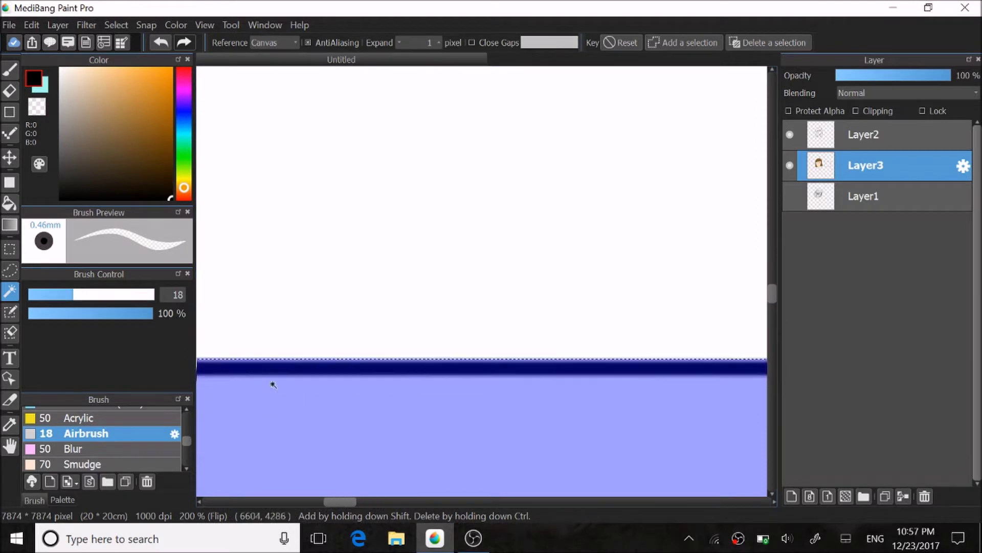
Step: Paint black diagonal Airbrush strokes at size 18 across the selected interior of the square
scroll(307, 315, up, 3)
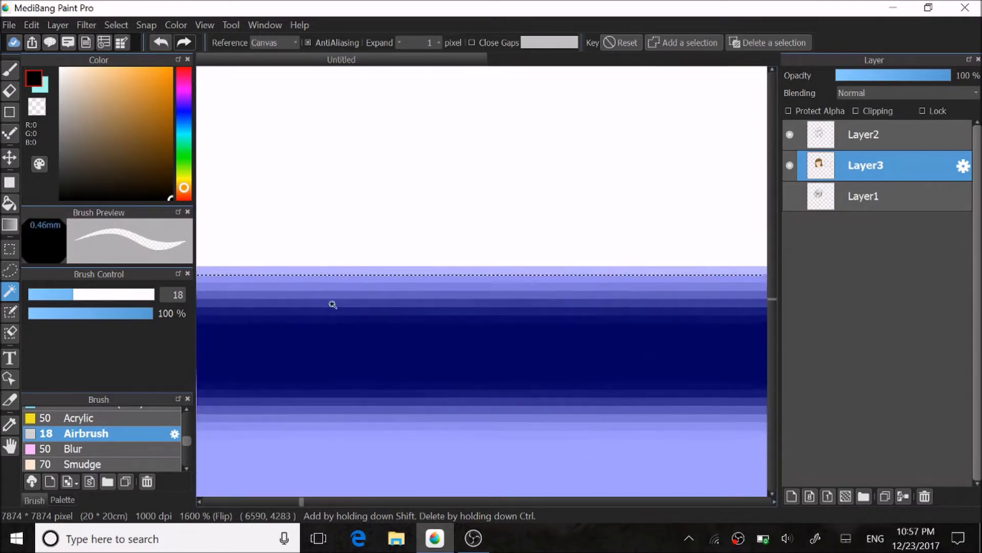
scroll(331, 325, down, 10)
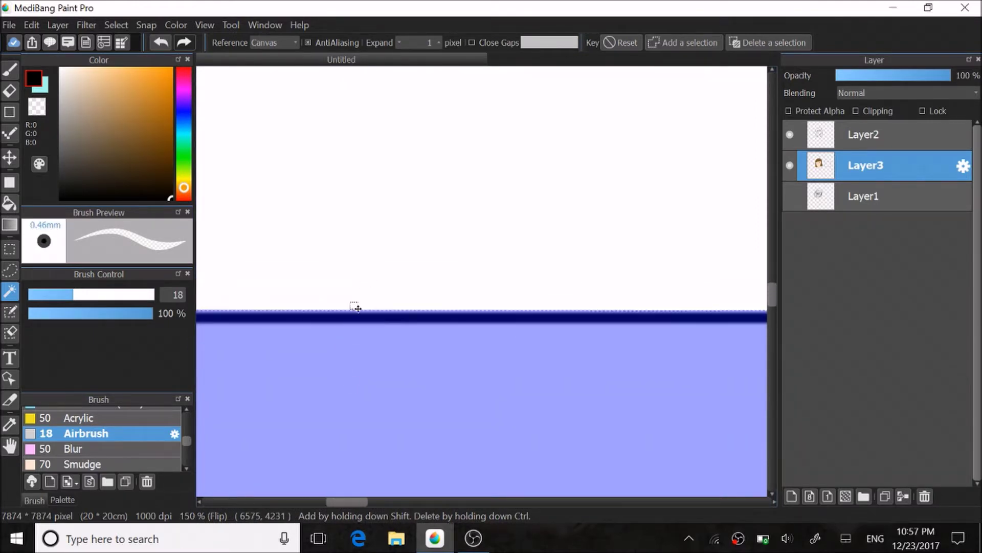
scroll(349, 338, down, 1)
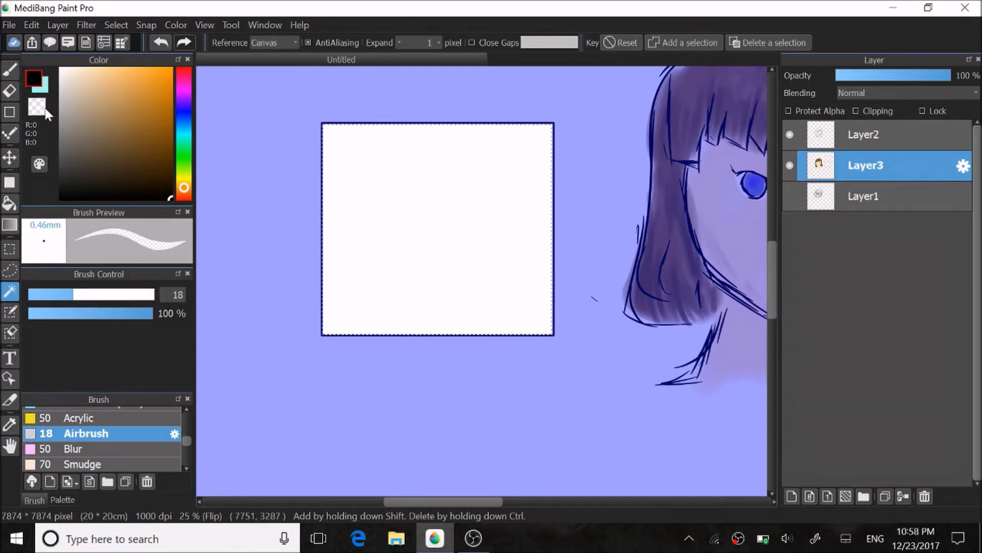
click(10, 70)
drag(409, 125, 322, 219)
drag(323, 261, 552, 127)
drag(322, 333, 552, 132)
drag(351, 335, 552, 202)
drag(426, 335, 553, 230)
drag(456, 336, 553, 272)
drag(507, 334, 552, 298)
scroll(426, 314, up, 1)
scroll(376, 272, down, 1)
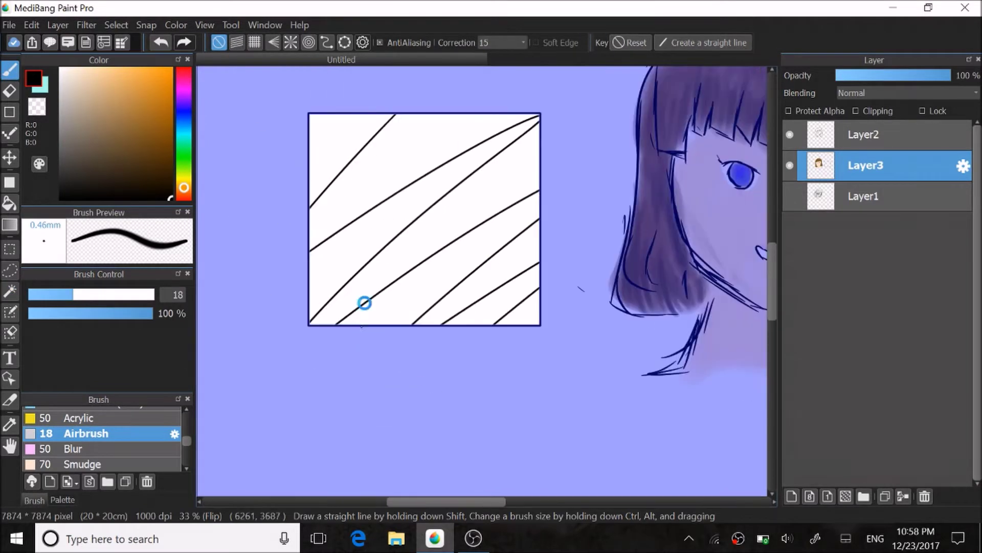
Step: Delete the black strokes inside the square selection
scroll(363, 302, down, 1)
scroll(386, 169, up, 2)
key(Delete)
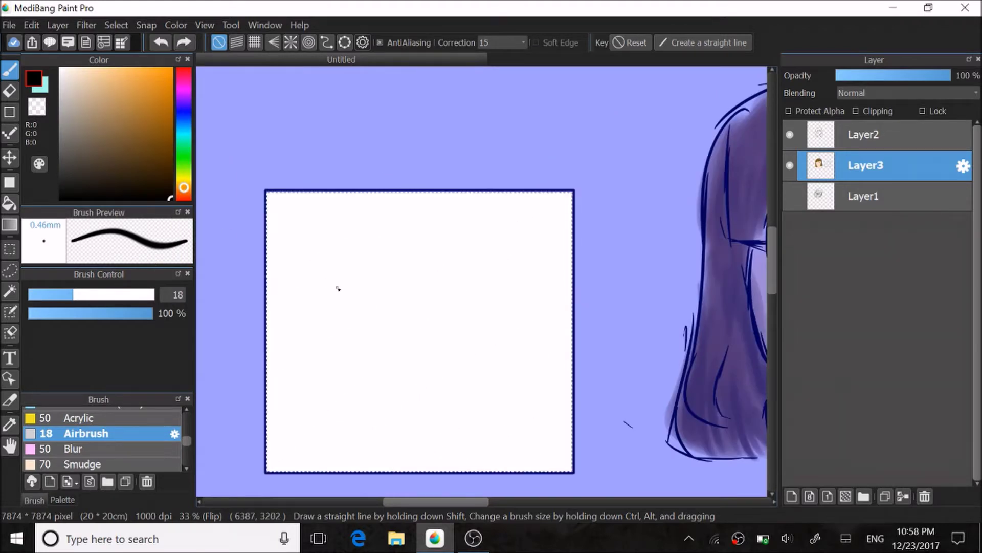
Step: With the Magic Wand active, examine at pixel level where the selection boundary meets the square's left and top outline
click(12, 291)
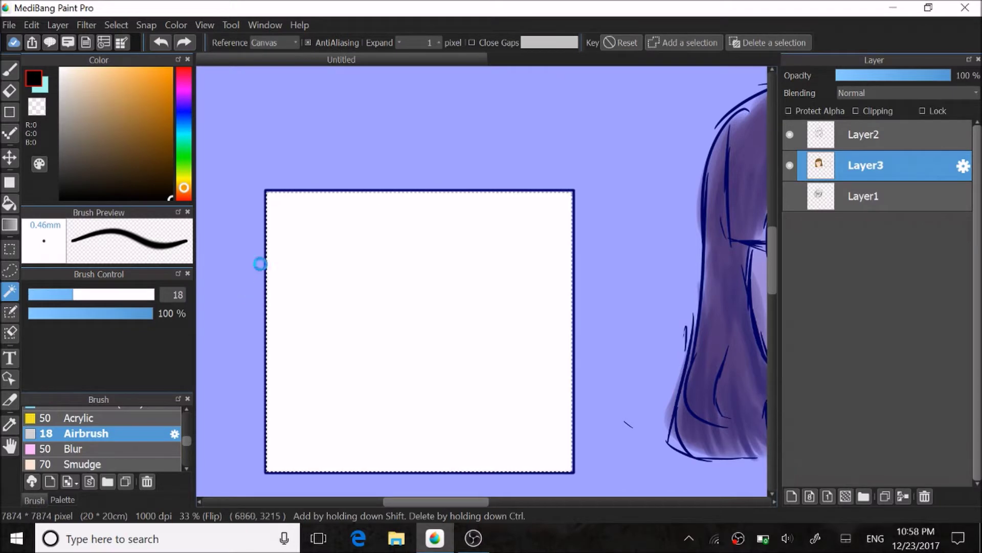
scroll(259, 263, up, 4)
scroll(296, 140, up, 1)
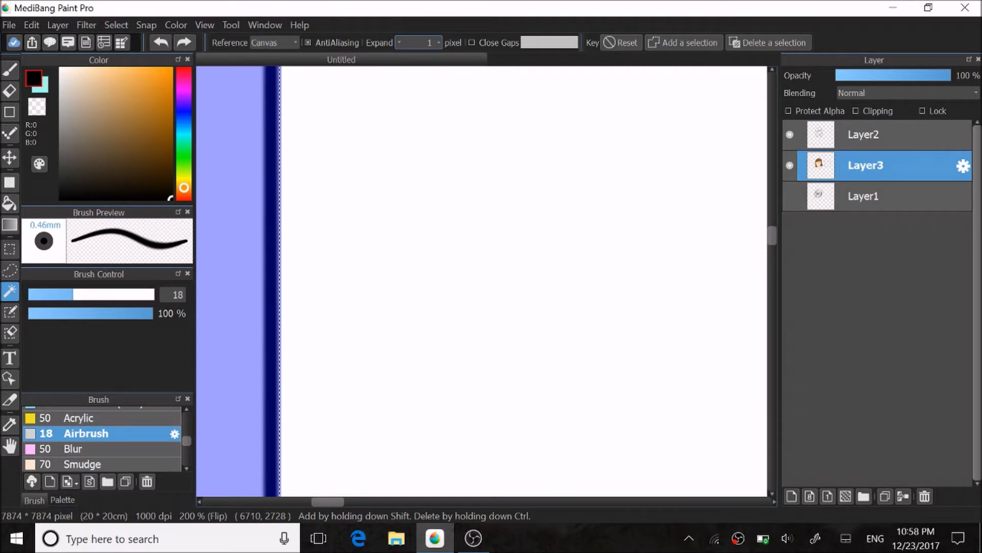
scroll(302, 285, down, 3)
scroll(330, 189, up, 2)
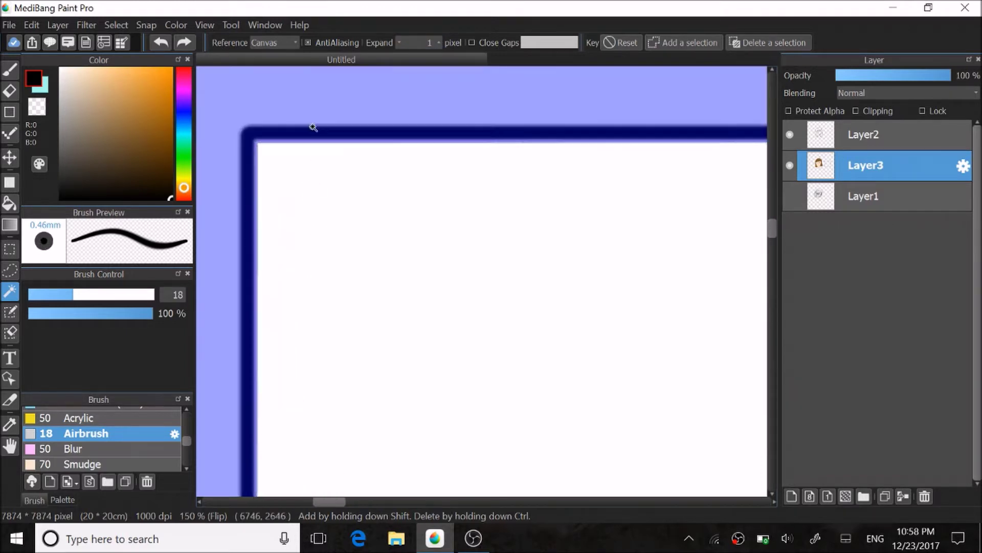
scroll(313, 128, up, 8)
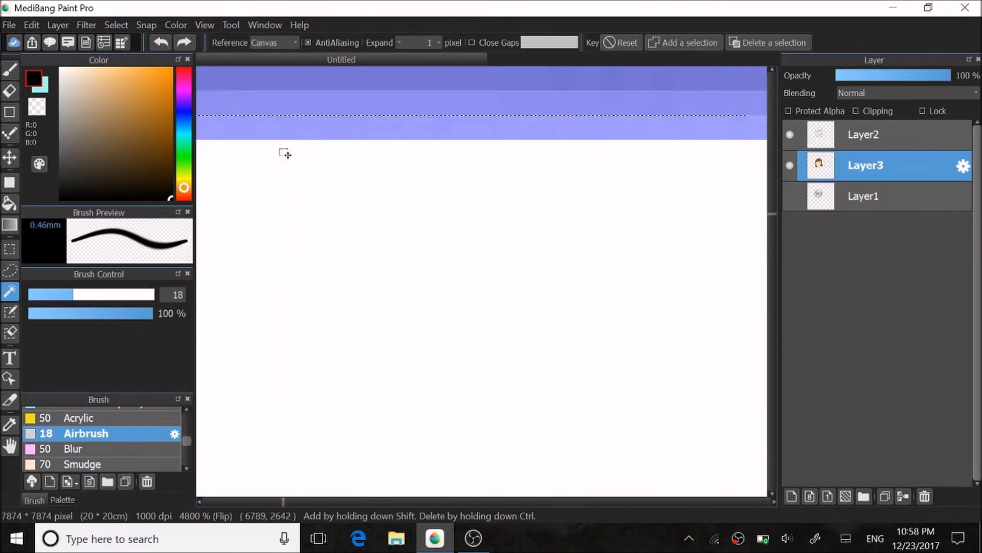
scroll(302, 154, up, 2)
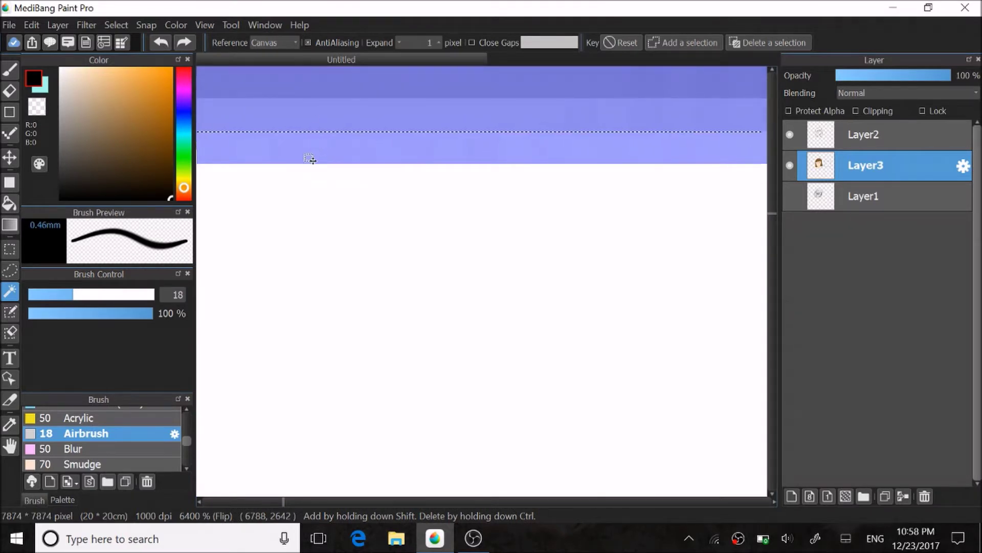
scroll(310, 159, down, 4)
scroll(340, 232, up, 3)
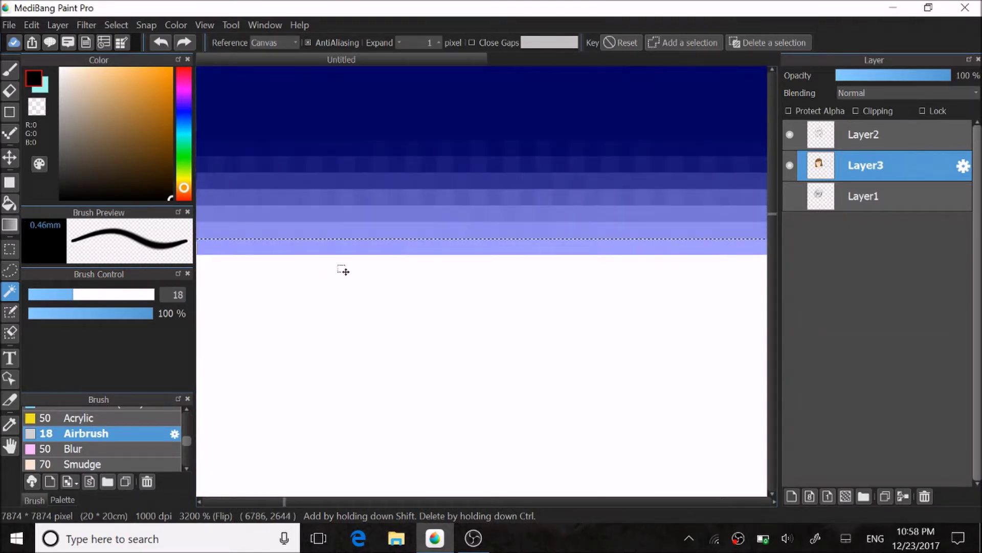
scroll(342, 269, up, 2)
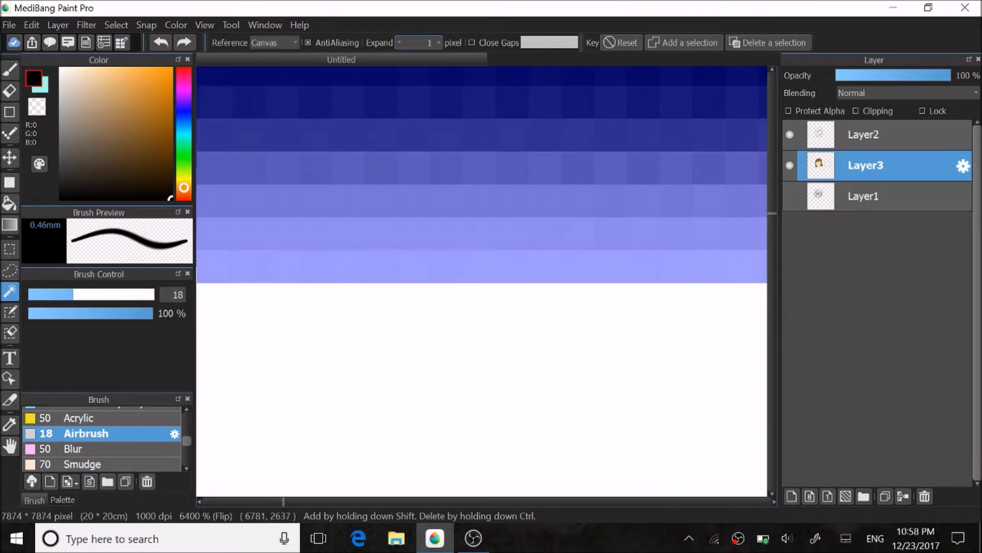
Step: Set the Magic Wand expansion to 5 pixels, select the square's interior, and clear the selection
click(438, 41)
click(444, 384)
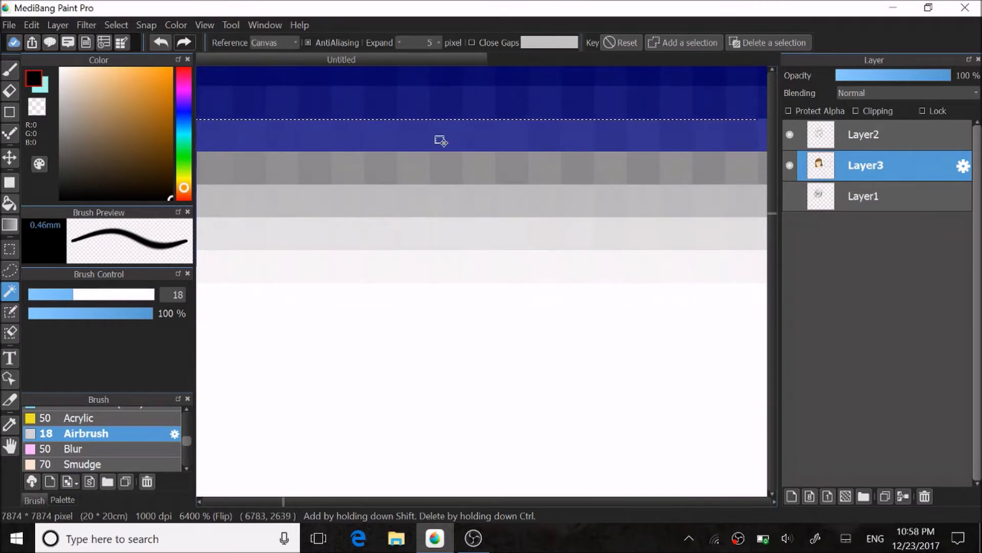
scroll(439, 140, down, 5)
scroll(418, 163, down, 2)
click(417, 241)
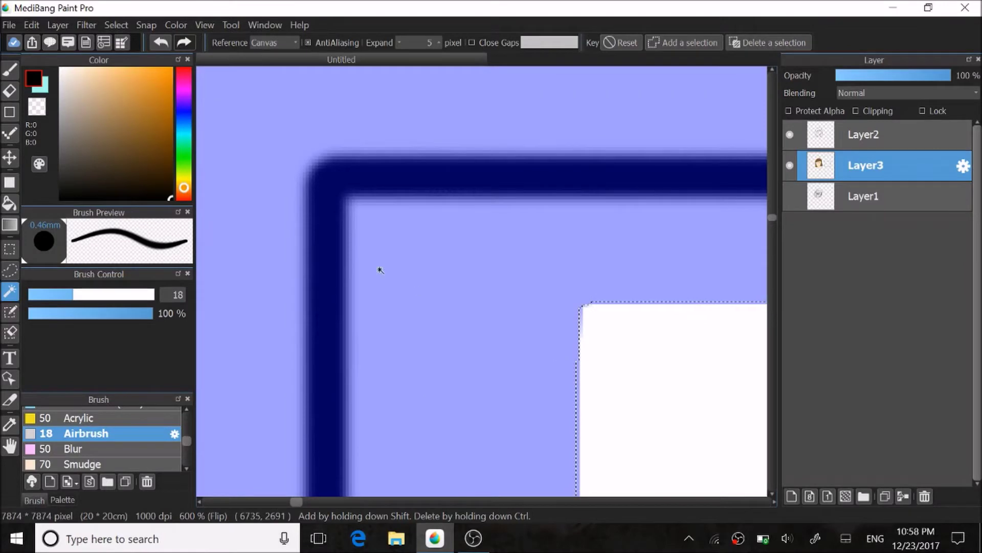
key(ctrl+d)
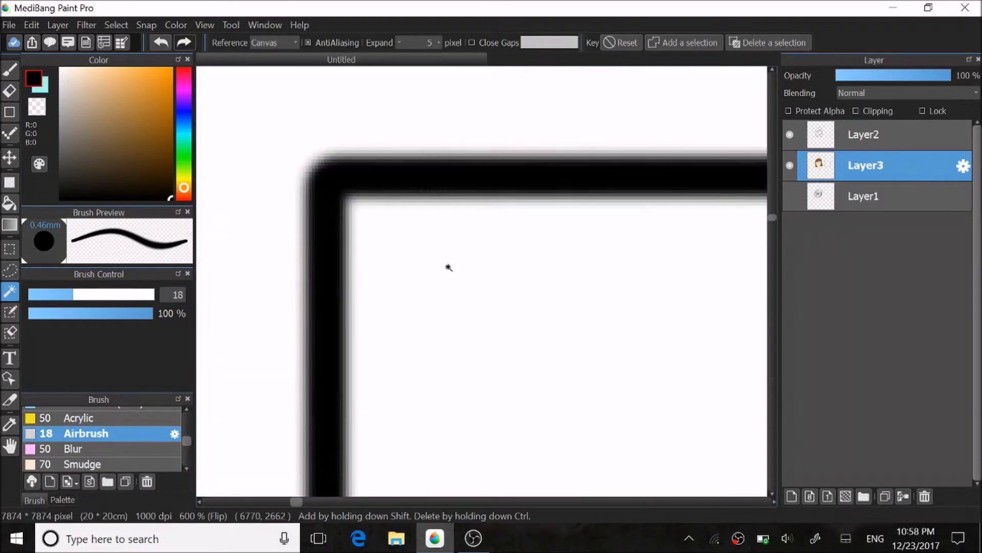
Step: Reselect the square's interior with the 5-pixel expansion and compare its top boundary with another selection state using redo and undo
click(390, 217)
scroll(347, 247, down, 3)
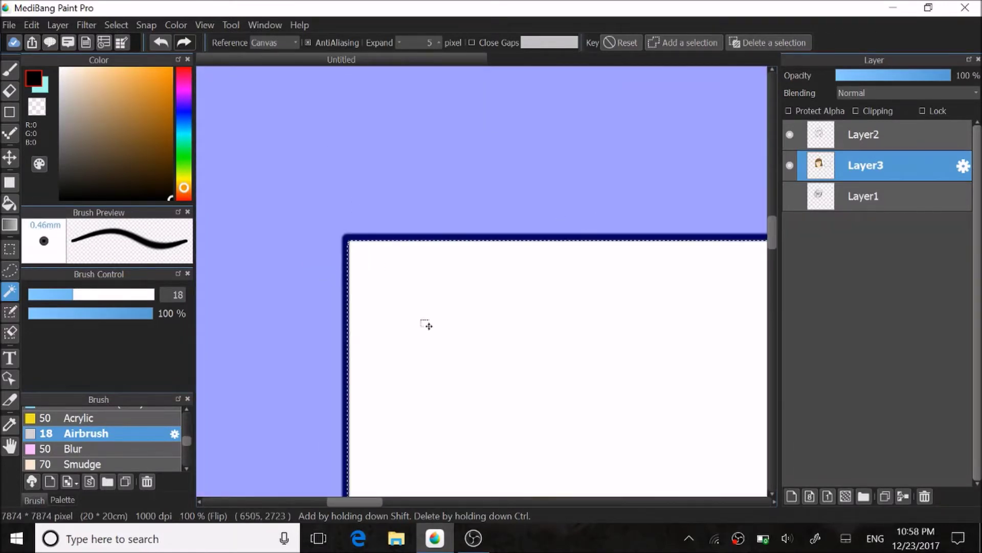
scroll(386, 265, up, 1)
scroll(395, 224, down, 6)
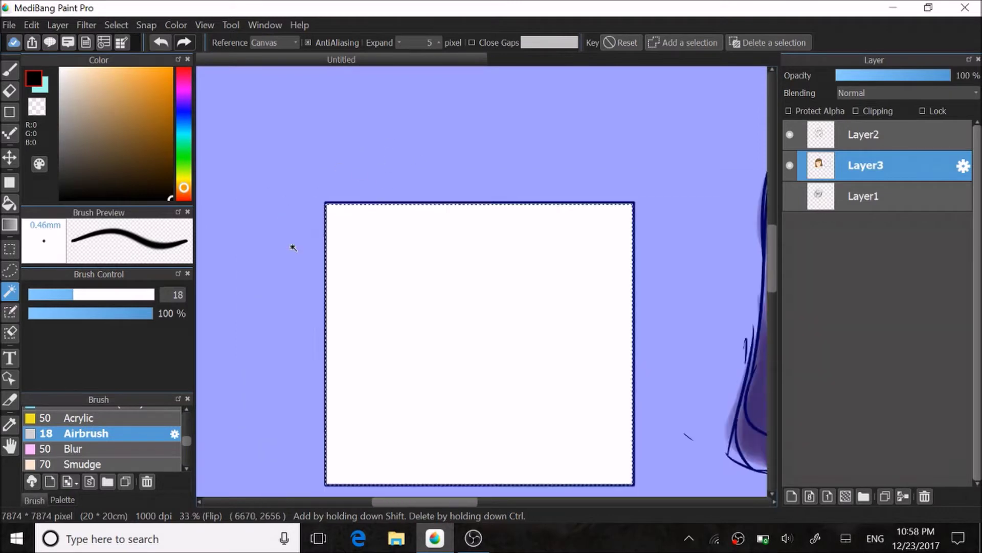
scroll(346, 200, up, 10)
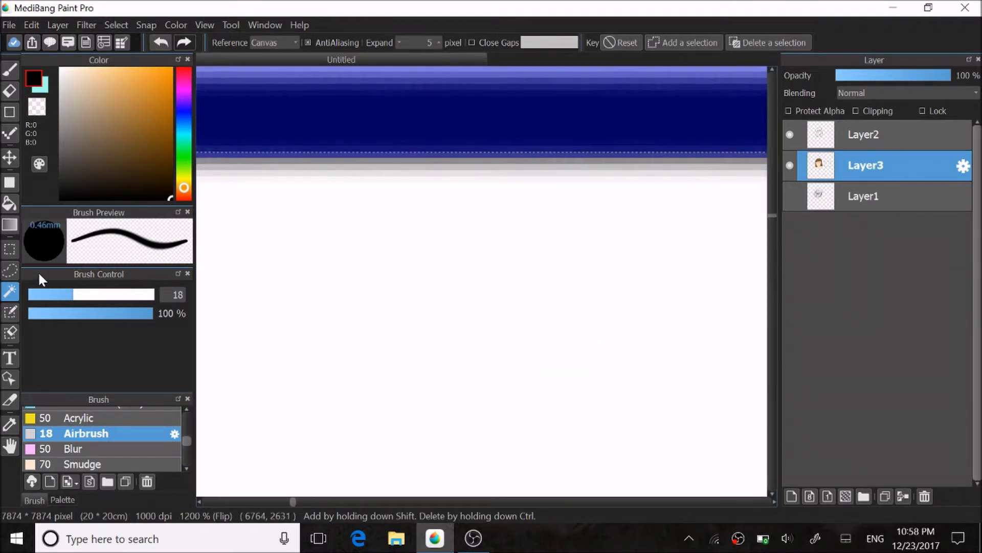
scroll(435, 180, up, 2)
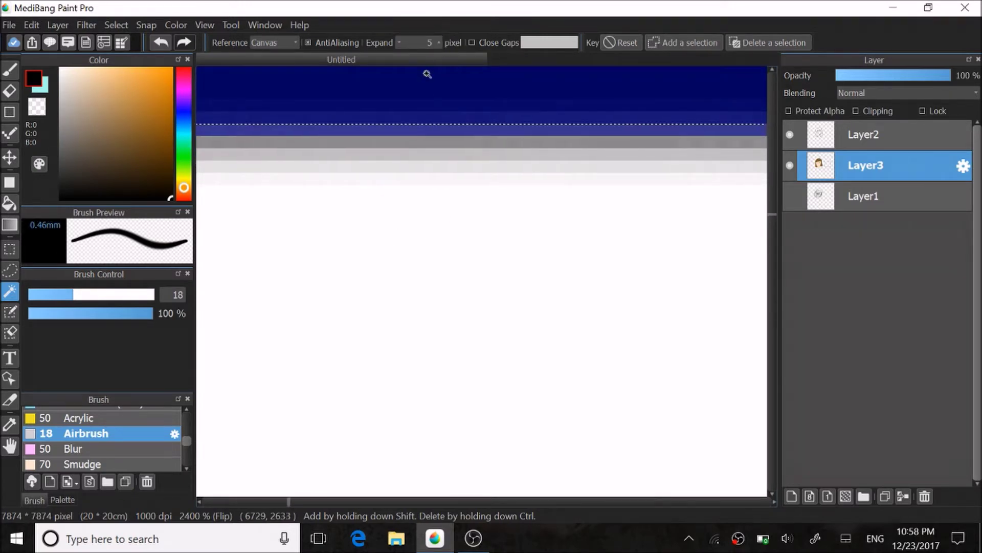
key(ctrl+y)
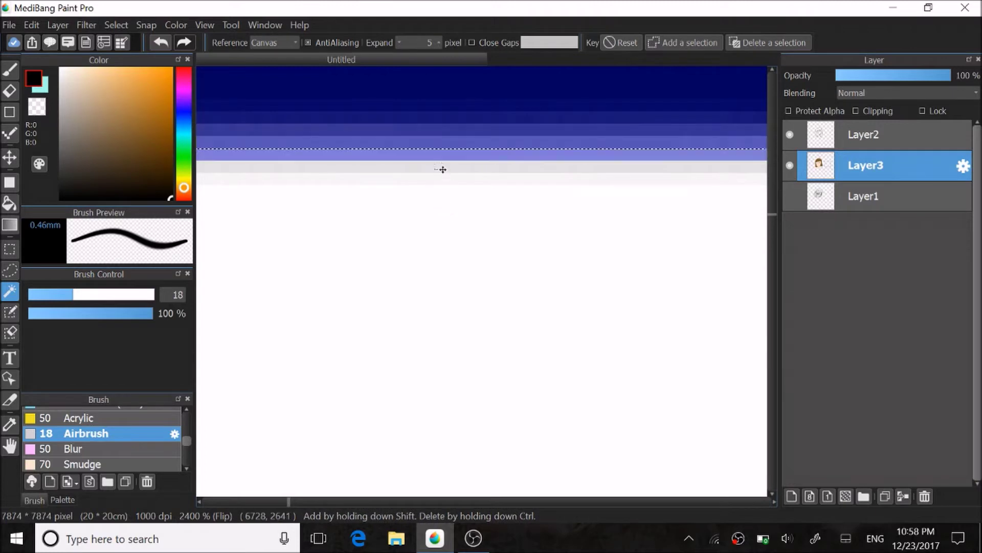
key(ctrl+z)
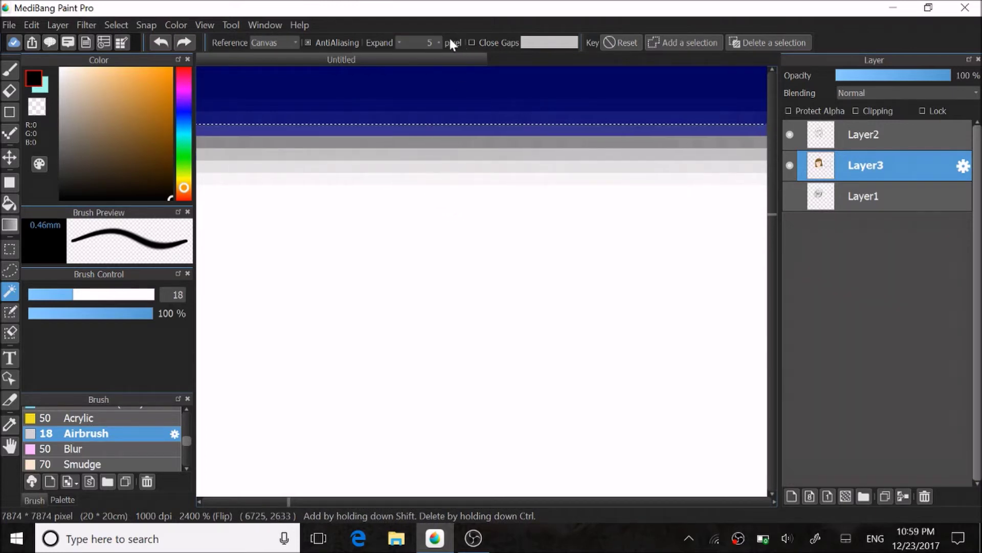
Step: Set the Magic Wand expansion to 0 pixels and select the square's interior again
click(399, 41)
click(399, 41)
click(398, 40)
click(398, 40)
click(398, 41)
click(417, 253)
scroll(416, 215, down, 10)
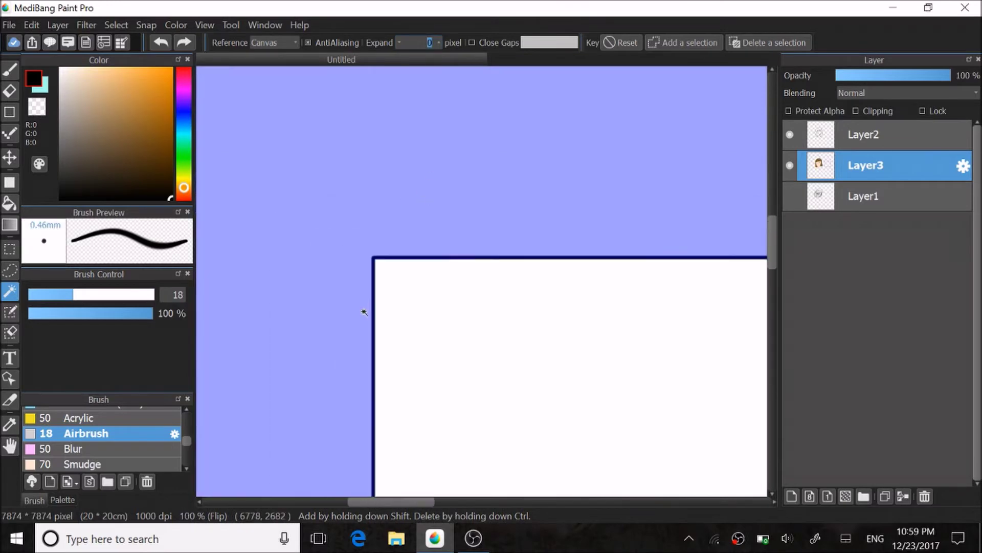
scroll(299, 331, down, 1)
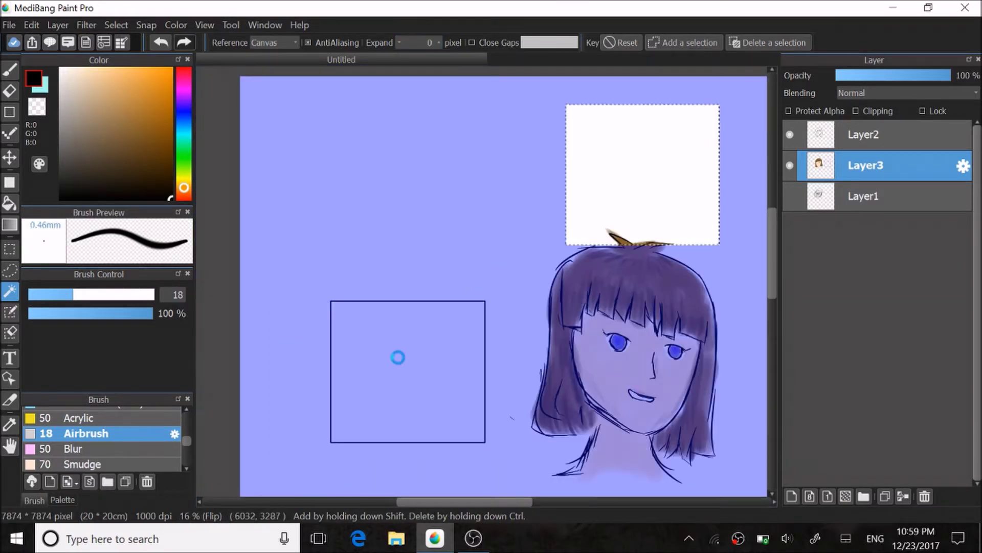
Step: Paint orange (255, 152, 0) diagonal Airbrush strokes at size 132 across the square selection
click(10, 68)
click(163, 71)
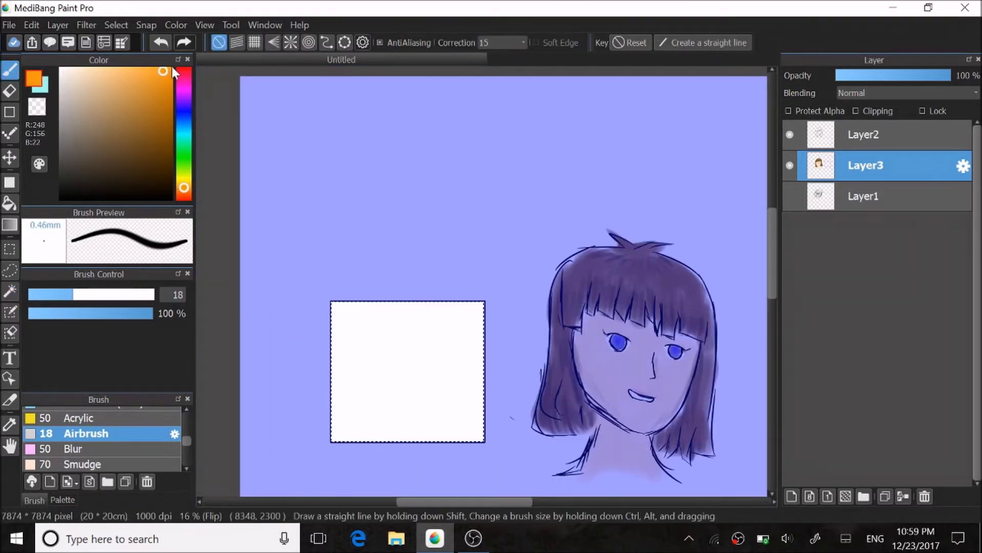
drag(128, 294, 152, 295)
drag(328, 365, 373, 299)
drag(327, 388, 423, 298)
mouse_move(327, 420)
mouse_down()
mouse_move(438, 298)
mouse_move(488, 303)
mouse_up()
drag(393, 444, 488, 334)
drag(416, 444, 490, 397)
Step: Clear the selection and inspect the gap between the orange strokes and the square's top outline up close
scroll(451, 278, up, 10)
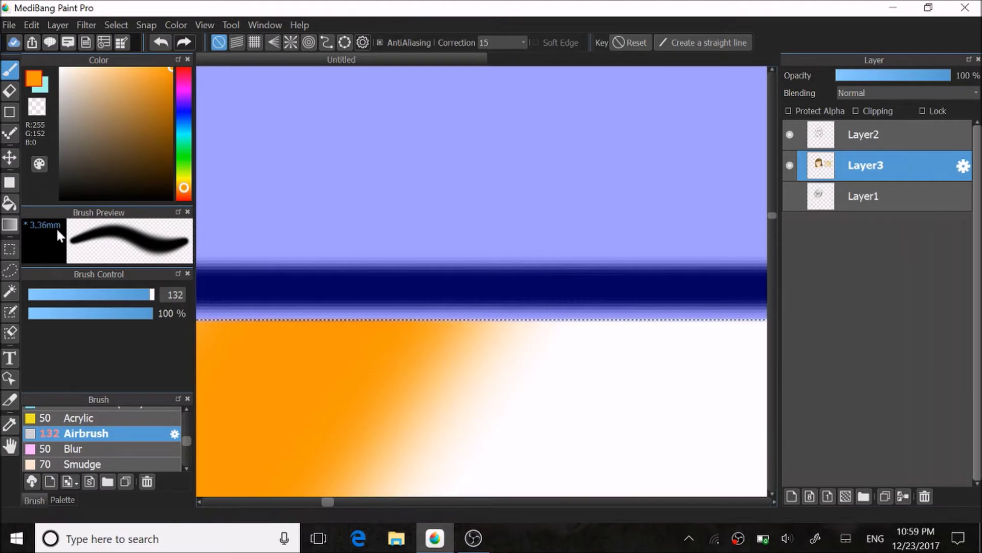
click(10, 249)
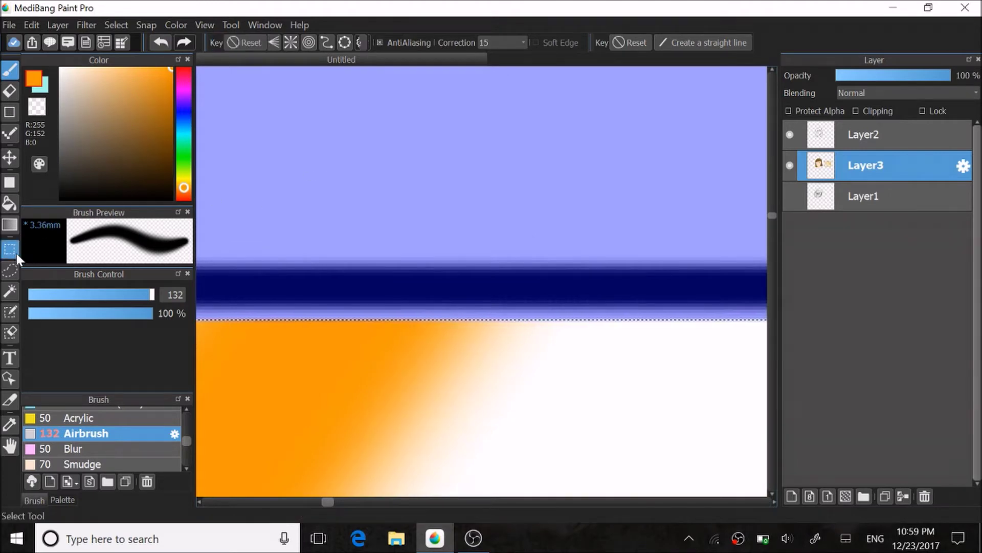
click(306, 181)
scroll(317, 293, down, 2)
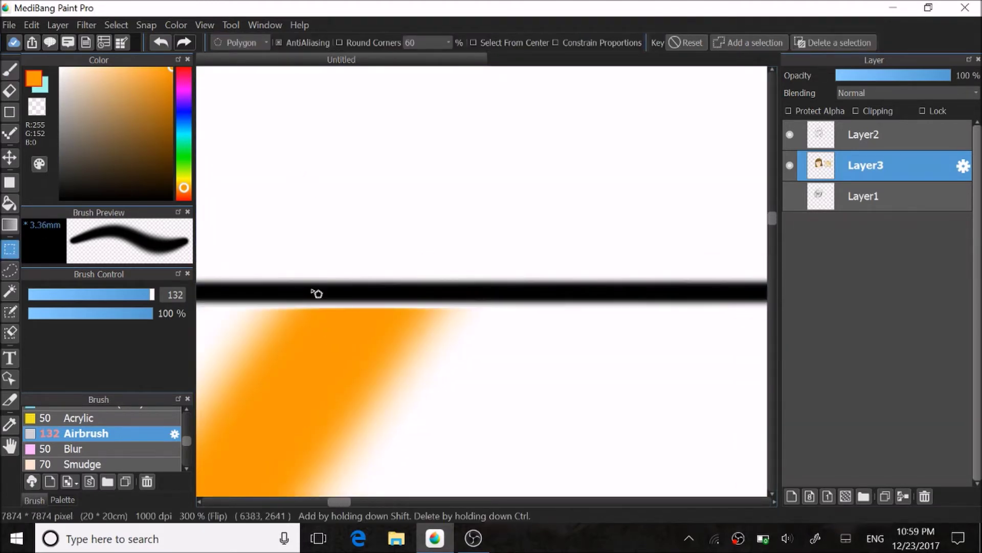
double_click(362, 296)
scroll(333, 320, up, 5)
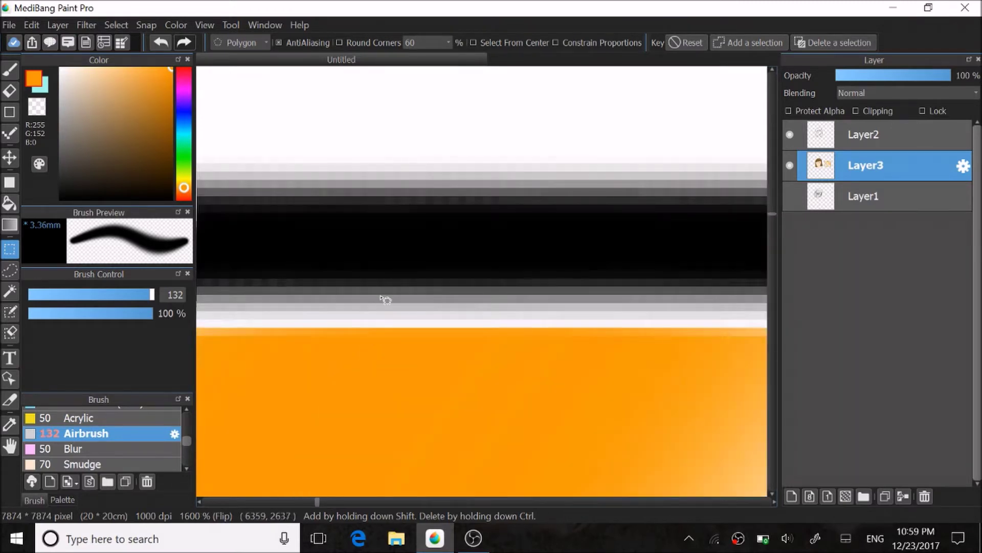
scroll(429, 180, down, 10)
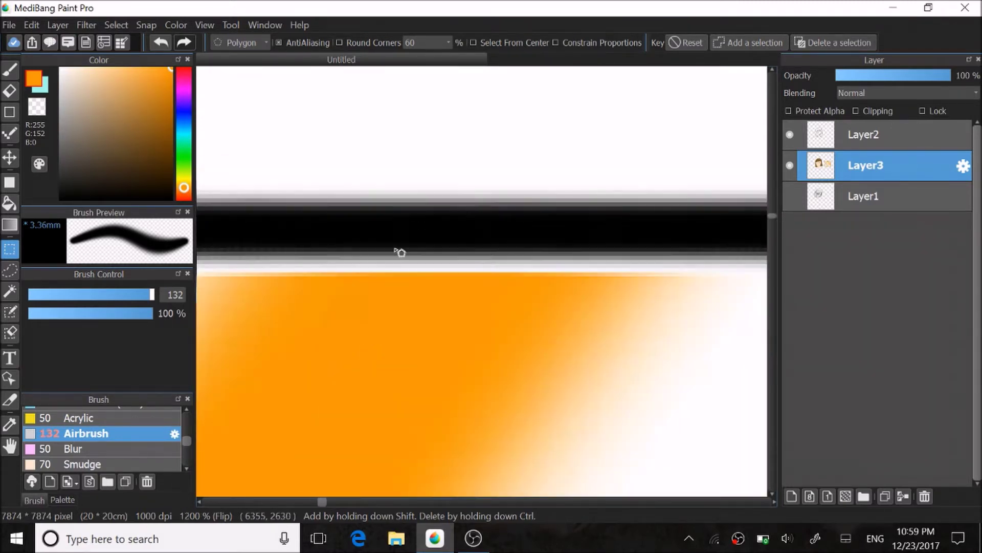
scroll(406, 230, down, 2)
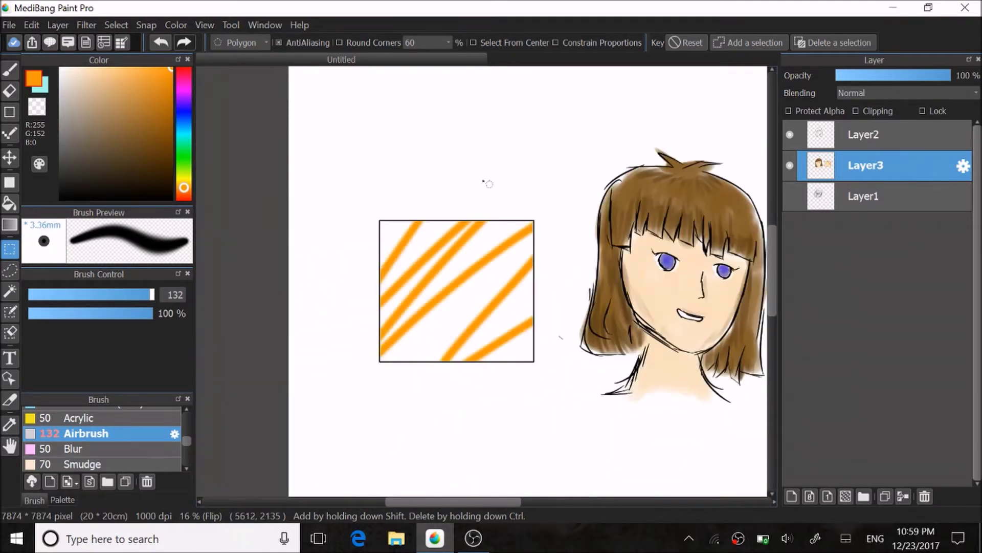
scroll(432, 152, up, 2)
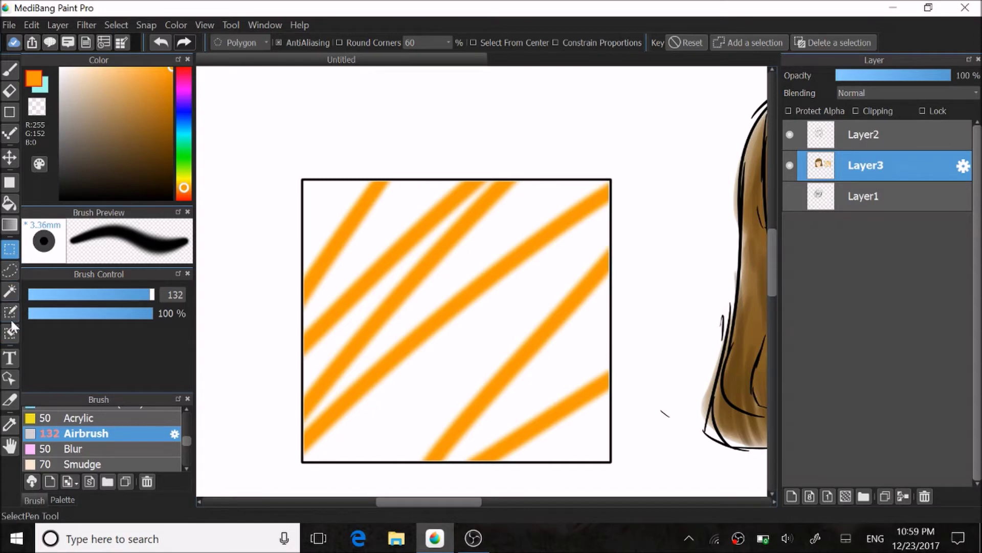
Step: Select a white area between the orange strokes at the square's top edge using the Magic Wand with a 2-pixel expansion
click(13, 293)
scroll(395, 138, up, 2)
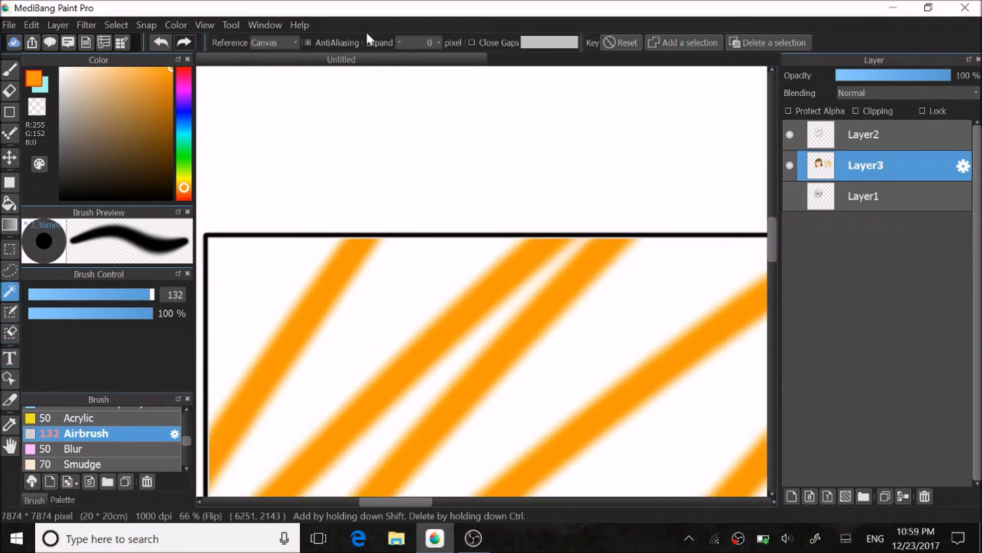
scroll(377, 274, down, 3)
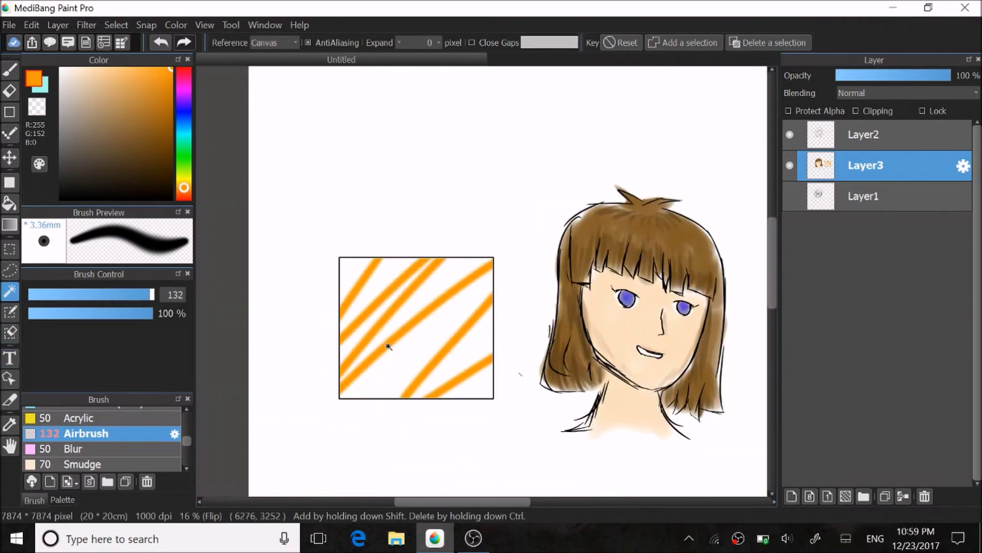
scroll(390, 278, up, 4)
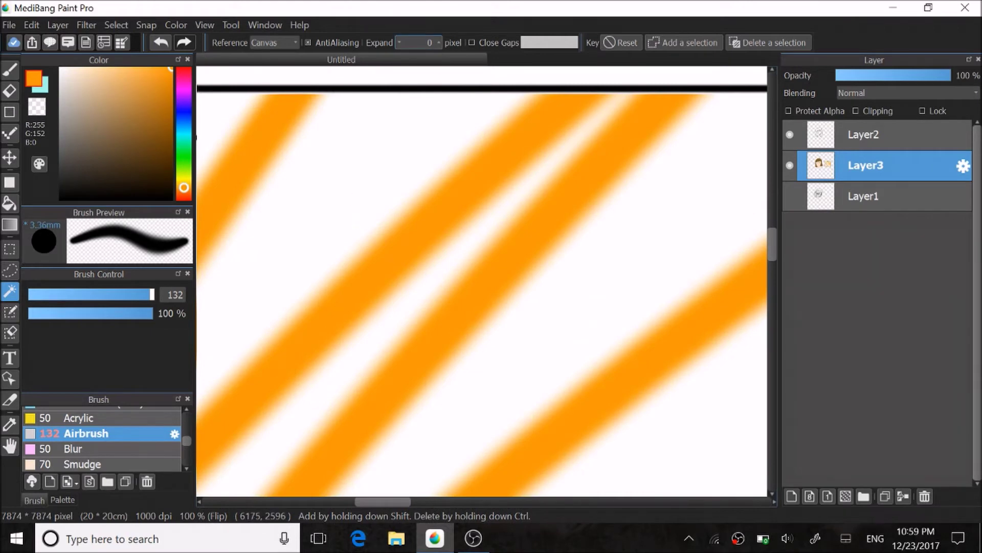
click(358, 163)
scroll(404, 95, up, 3)
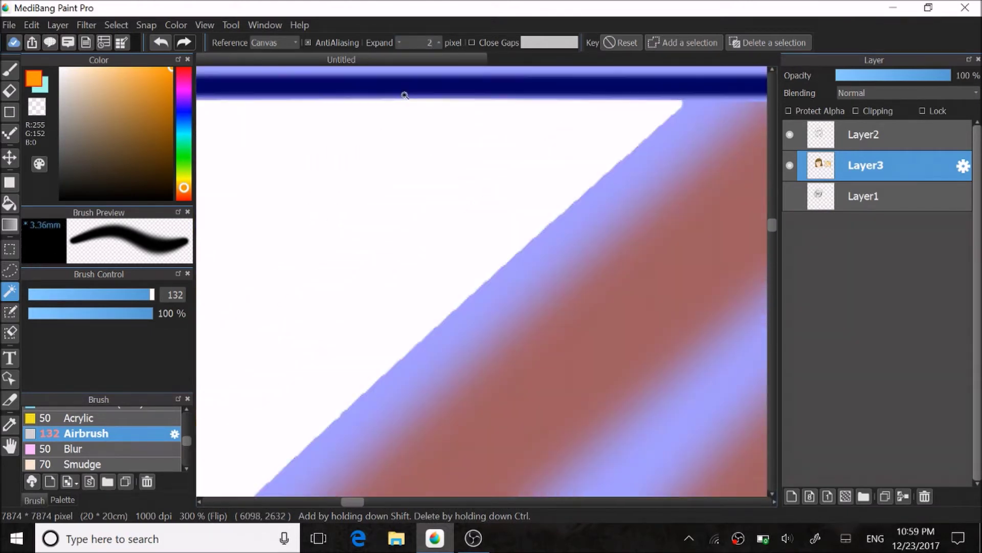
Step: Paint an orange (255, 152, 0) Airbrush stroke at size 132 along the top of the selected white area
click(10, 68)
mouse_move(246, 121)
mouse_down()
mouse_move(436, 122)
mouse_move(585, 219)
mouse_up()
key(m)
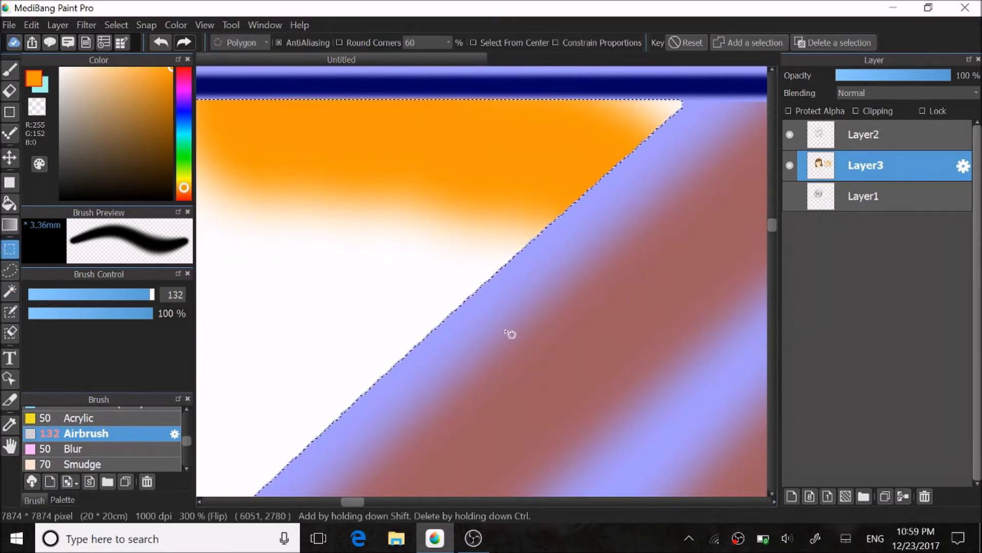
Step: Clear the selection and compare the new orange patch's edge with the older strokes along the square's top outline
key(ctrl+d)
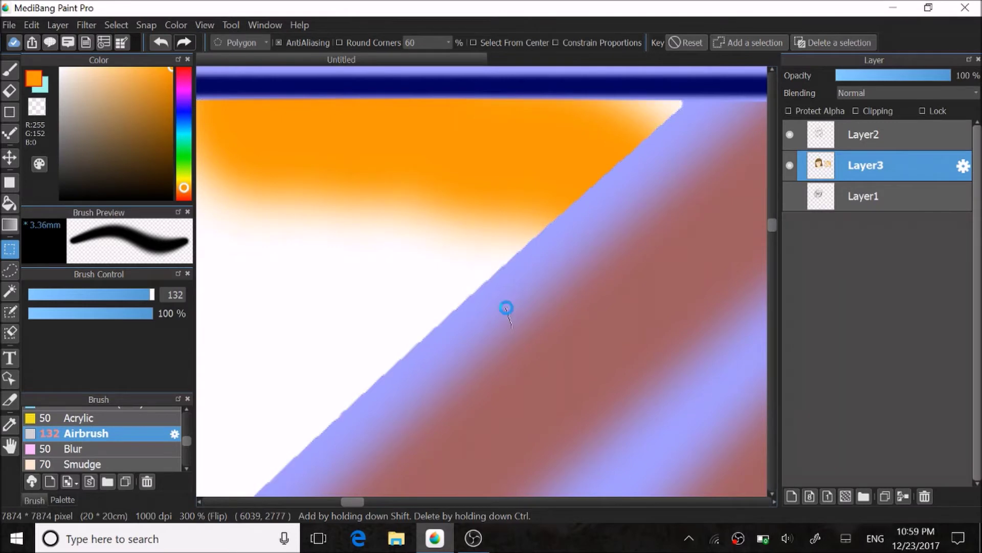
scroll(540, 209, down, 2)
scroll(505, 138, up, 1)
scroll(329, 168, up, 1)
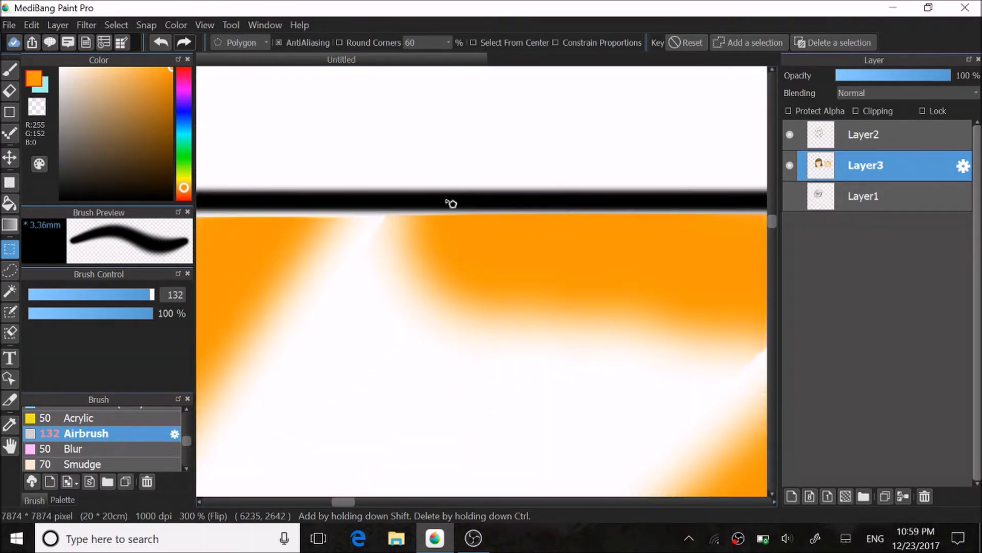
scroll(373, 184, down, 3)
scroll(523, 179, down, 2)
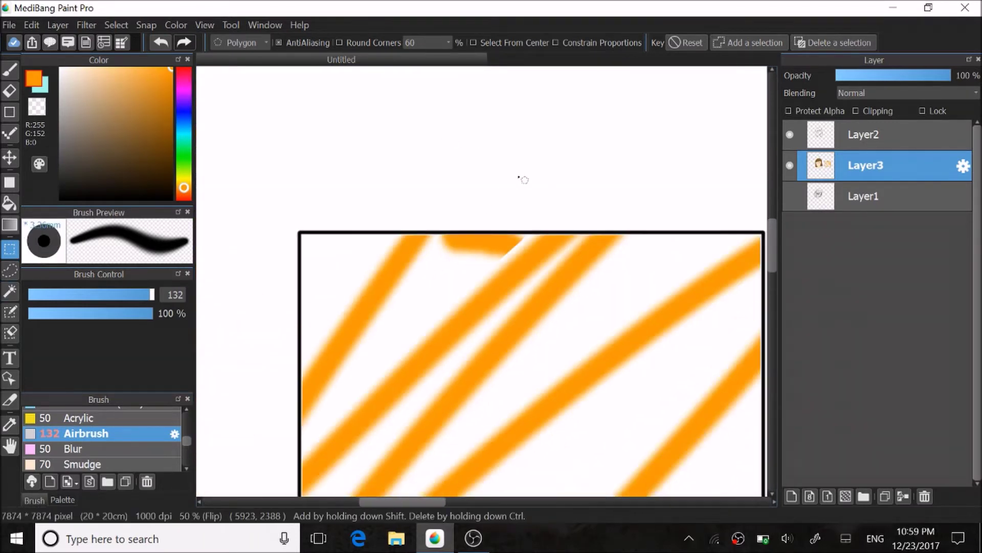
scroll(523, 179, down, 2)
Step: Select the white area in the square's upper-left corner using the Magic Wand with an 8-pixel expansion
click(10, 291)
scroll(406, 237, up, 2)
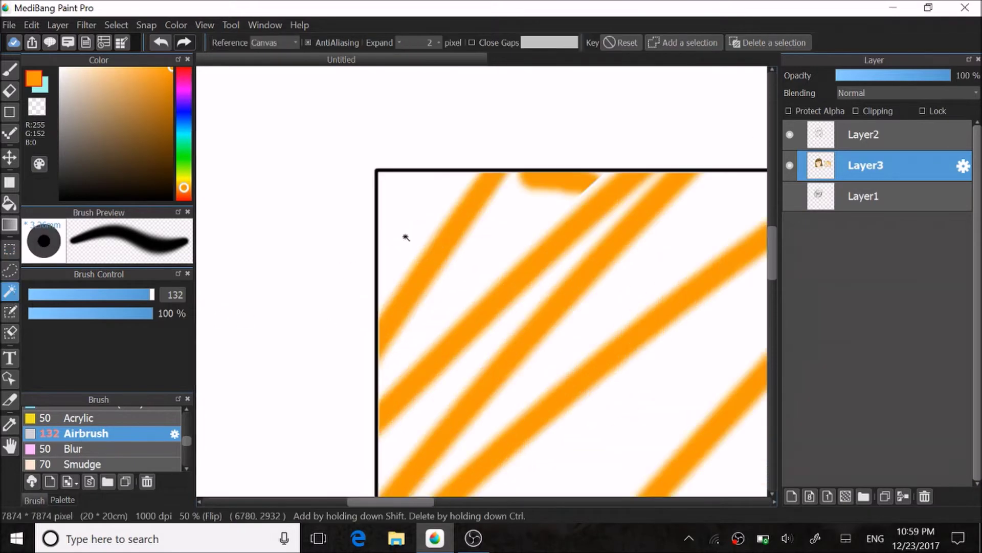
click(415, 241)
key(ctrl+z)
click(438, 40)
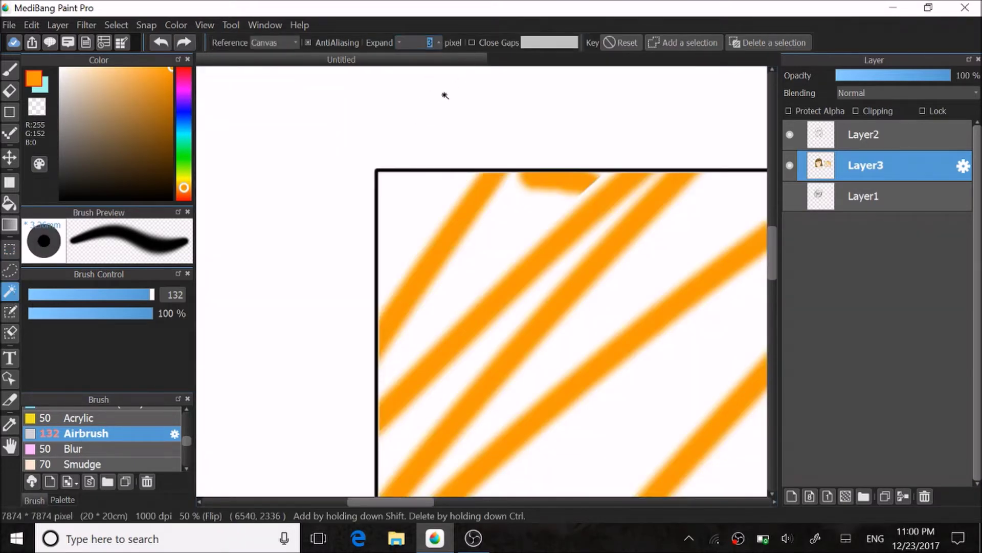
click(405, 206)
scroll(390, 136, up, 3)
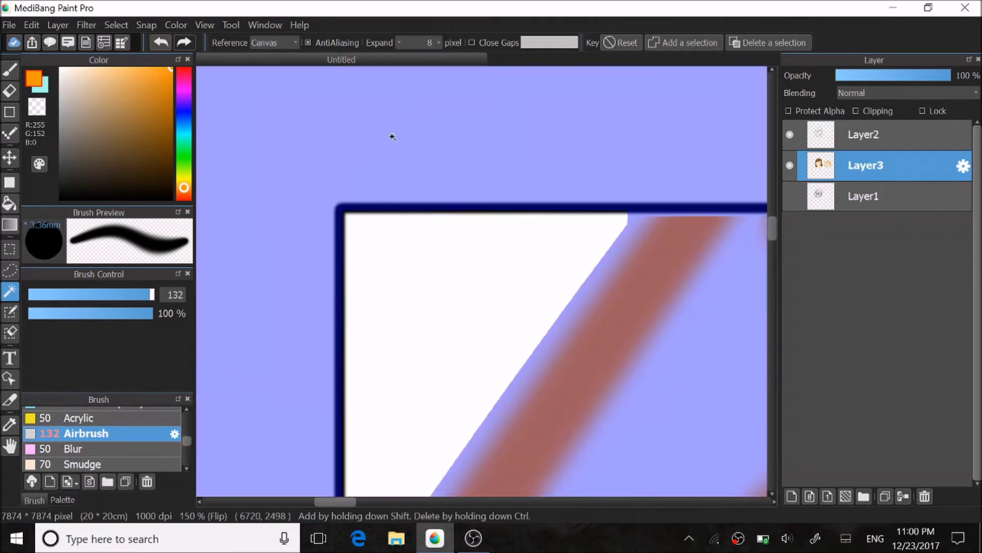
Step: Paint orange Airbrush strokes across the top of the corner selection and undo the last change
click(10, 70)
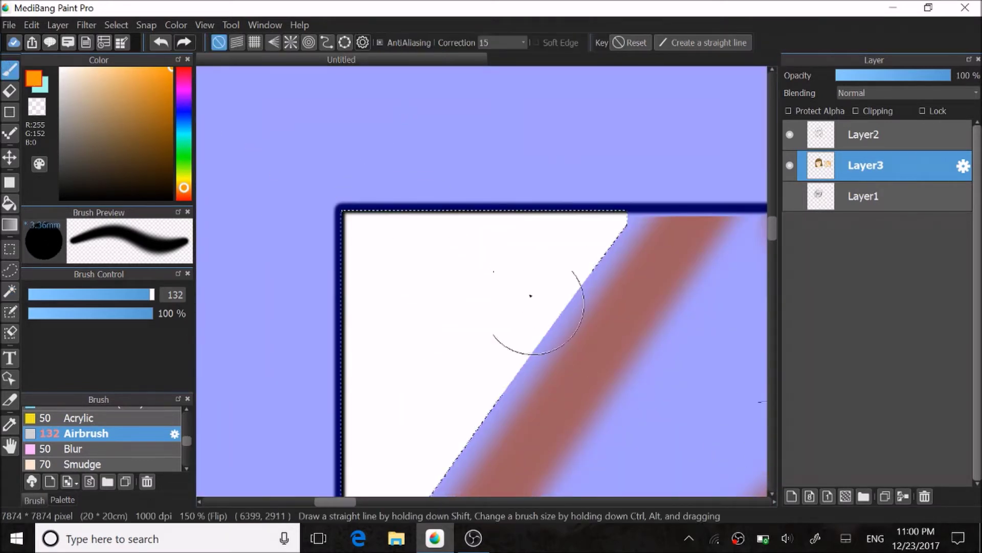
mouse_move(494, 261)
mouse_down()
mouse_move(603, 213)
mouse_move(589, 231)
mouse_up()
mouse_move(342, 177)
mouse_down()
mouse_move(570, 180)
mouse_move(328, 192)
mouse_up()
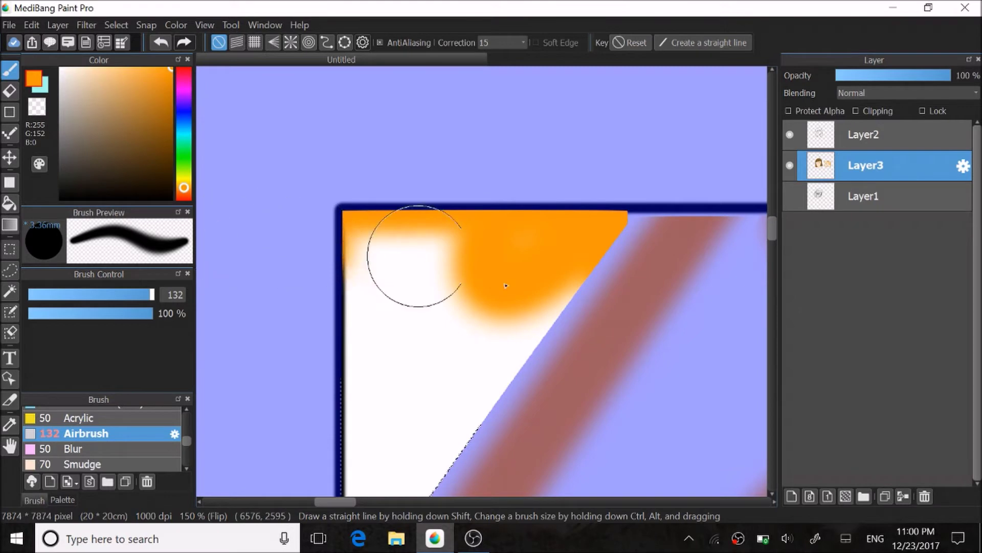
key(ctrl+z)
Step: Add a new color layer and move it directly below Layer3
click(791, 496)
drag(888, 165, 885, 209)
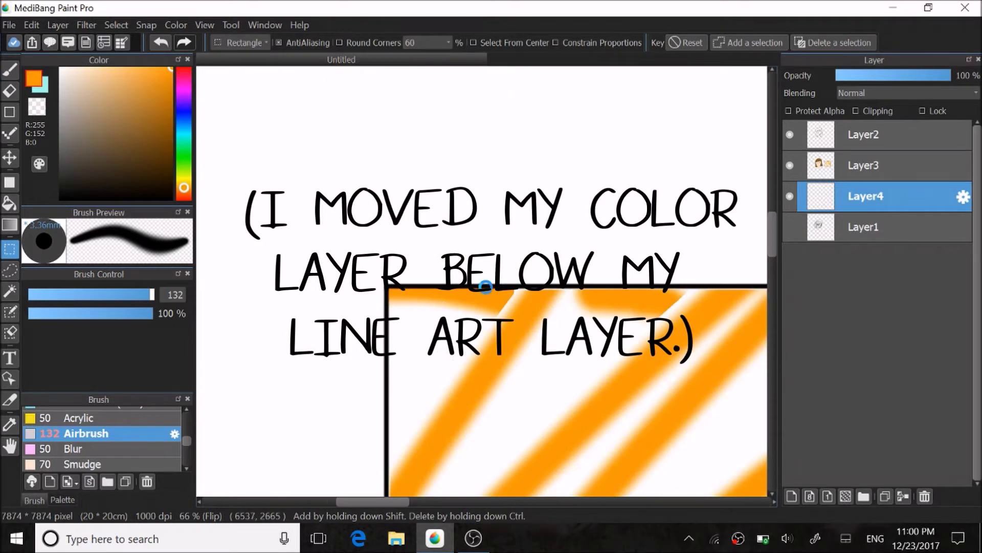
scroll(486, 286, up, 4)
scroll(530, 114, down, 8)
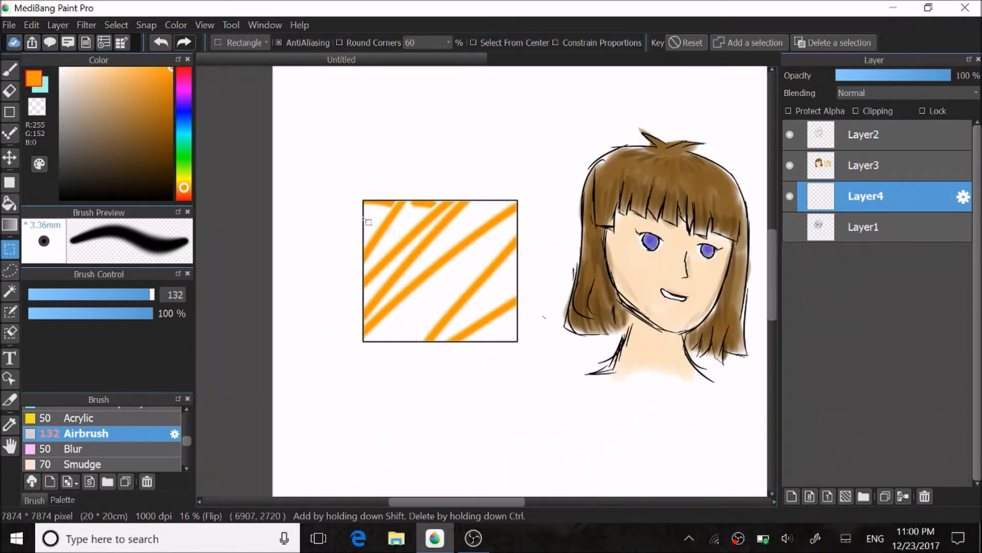
Step: Mark the girl's mouth as a selection on Layer4 using the Select Pen with the size 18 Pen brush
click(11, 312)
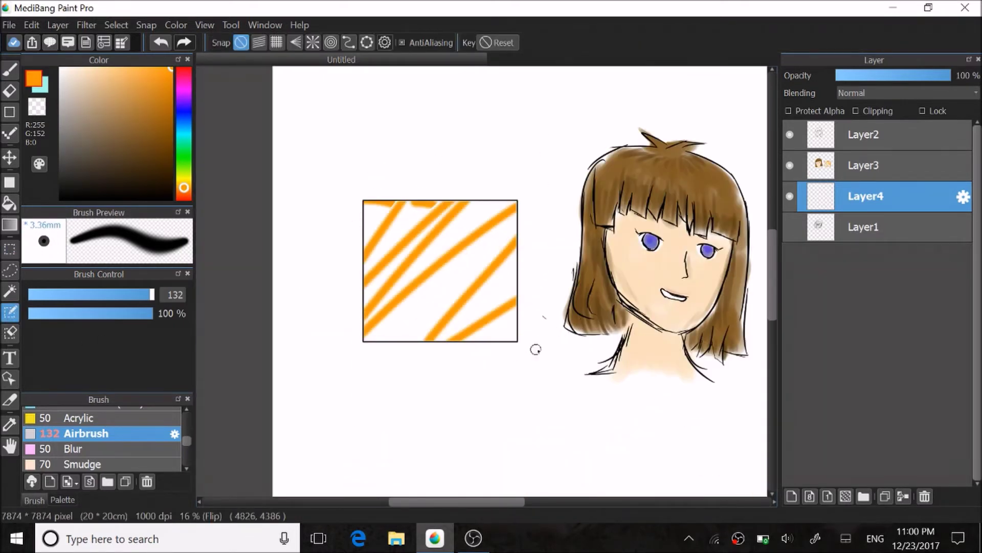
scroll(412, 278, down, 1)
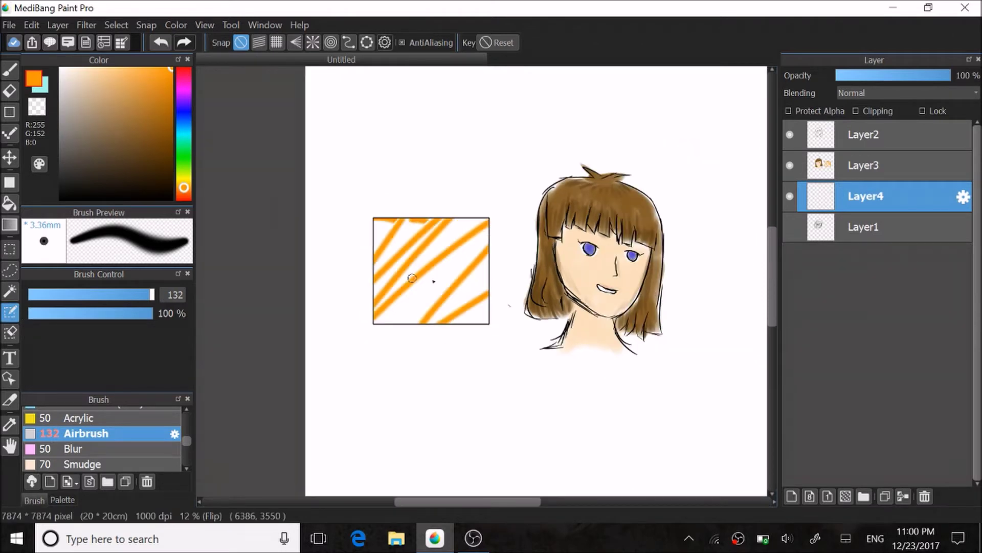
scroll(614, 274, up, 2)
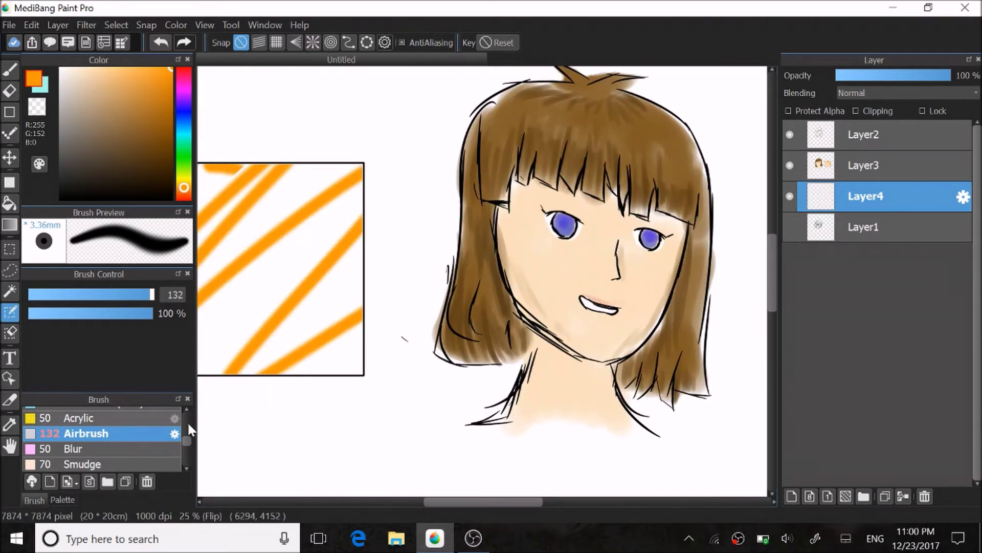
drag(189, 439, 179, 416)
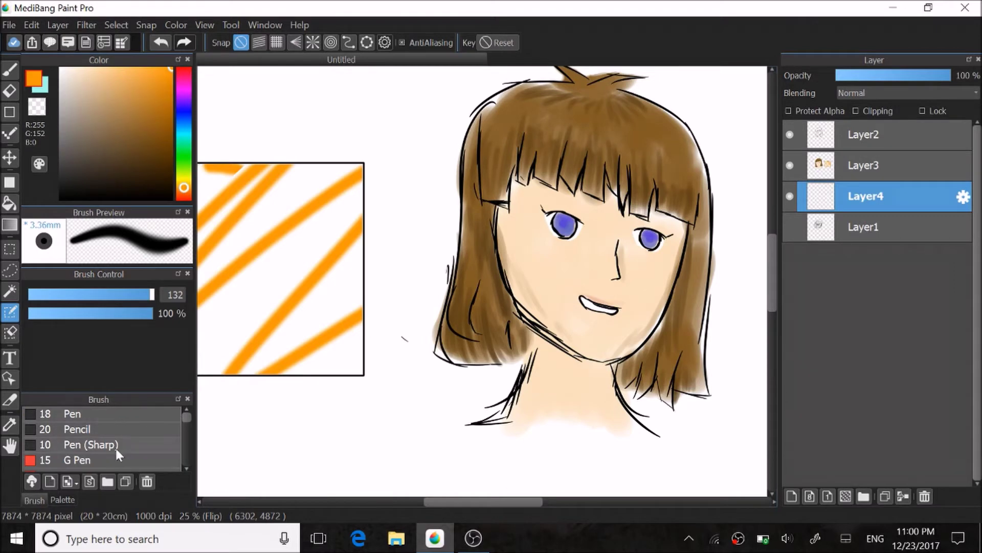
scroll(185, 422, down, 2)
scroll(184, 410, up, 2)
scroll(417, 213, down, 2)
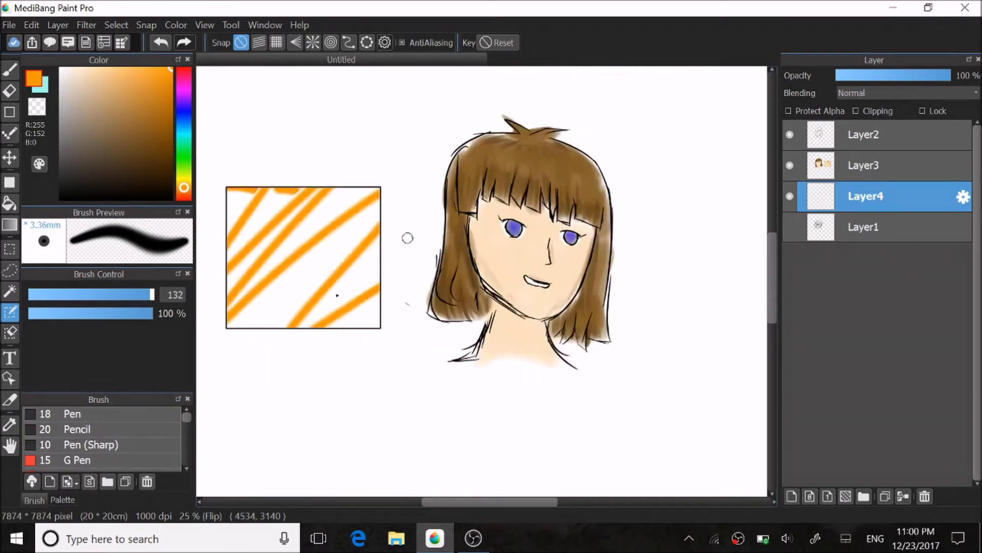
scroll(419, 210, up, 4)
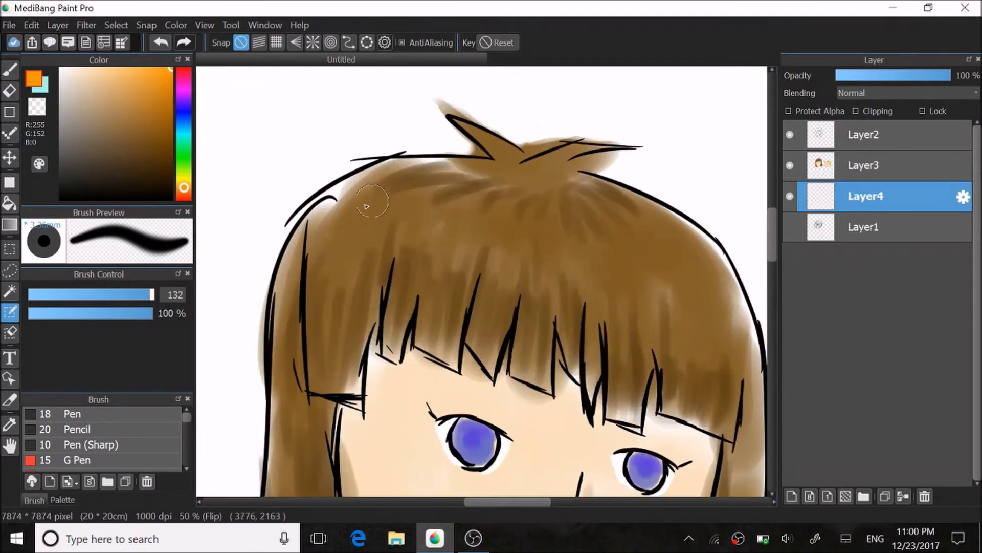
scroll(429, 260, down, 2)
scroll(448, 366, up, 2)
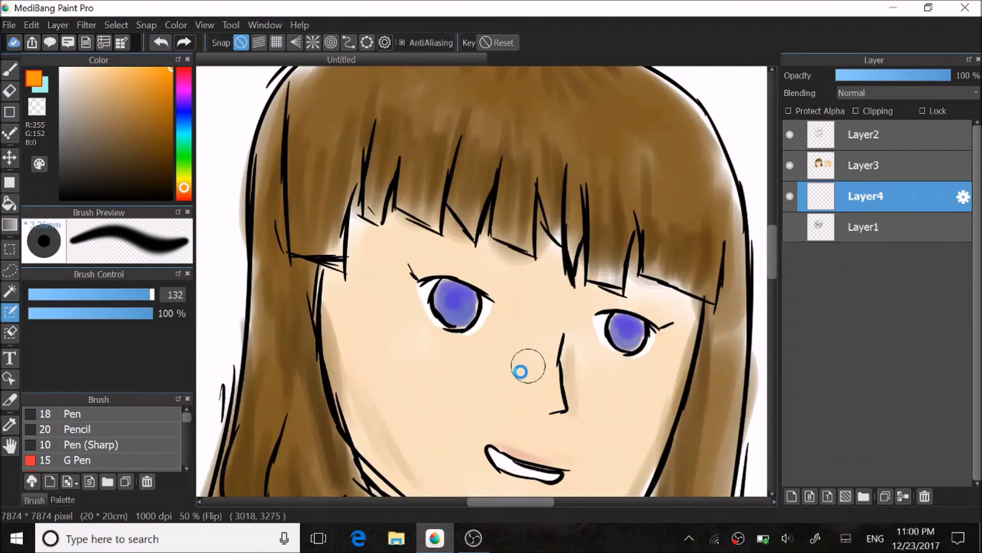
scroll(521, 372, down, 2)
scroll(548, 462, up, 3)
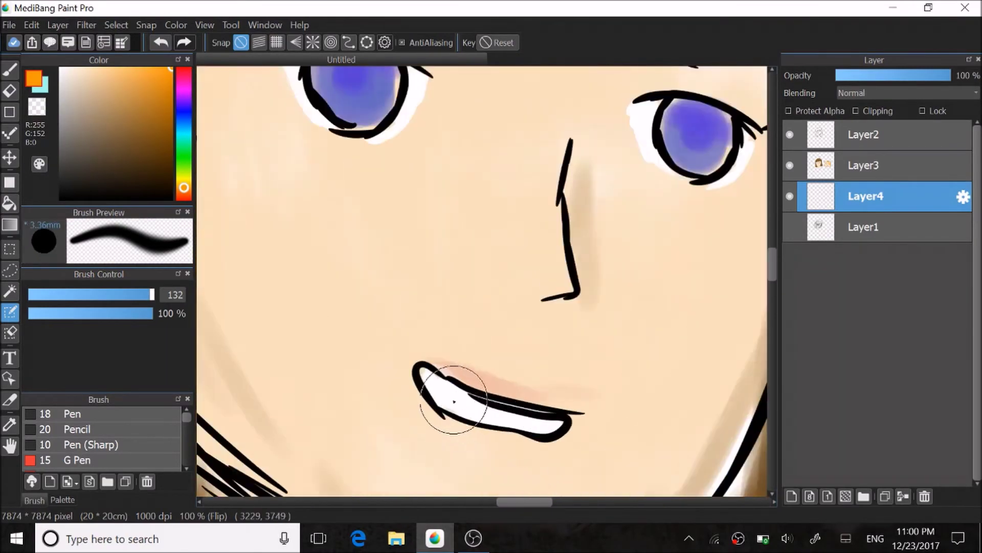
click(115, 413)
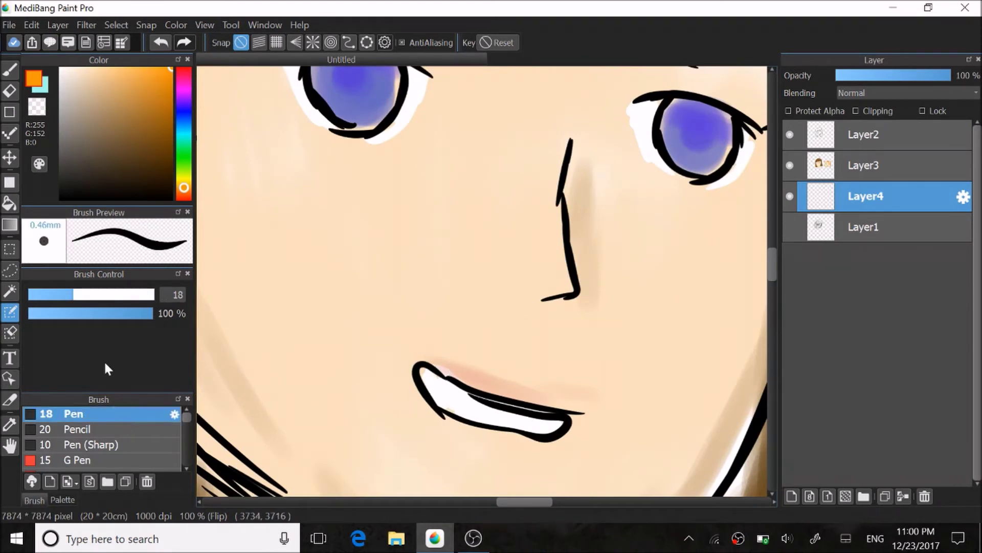
mouse_move(420, 366)
mouse_down()
mouse_move(527, 417)
mouse_move(429, 392)
mouse_up()
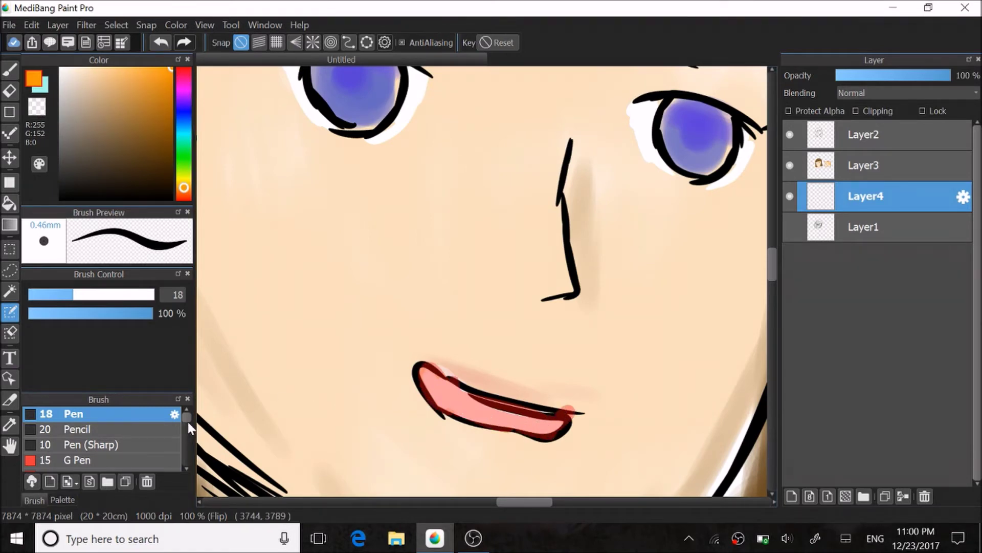
Step: Extend the Select Pen selection with a soft Airbrush area around the lips and an Acrylic zigzag from the cheek to the eye
drag(188, 422, 181, 438)
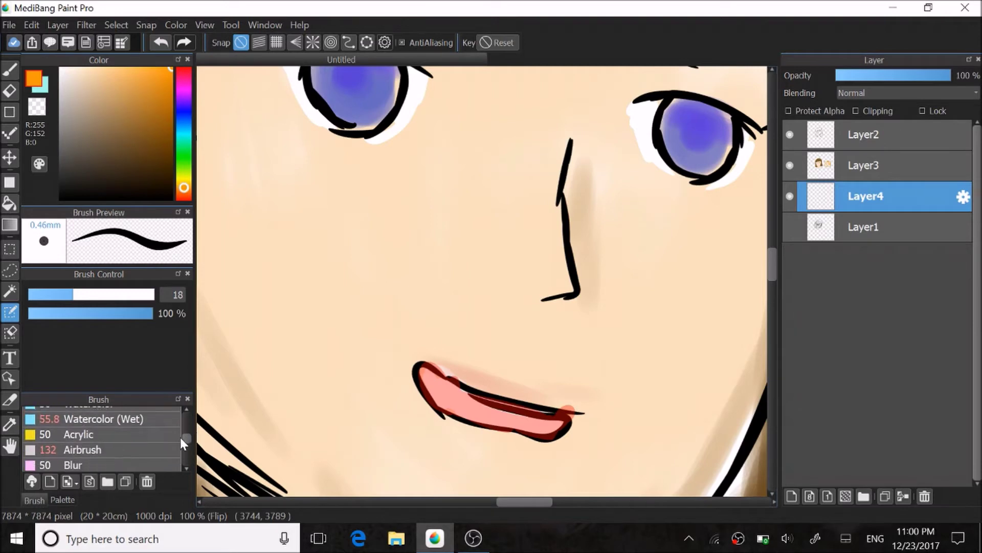
click(142, 452)
mouse_move(425, 348)
mouse_down()
mouse_move(487, 377)
mouse_move(563, 440)
mouse_up()
click(124, 432)
mouse_move(330, 243)
mouse_down()
mouse_move(440, 238)
mouse_move(688, 187)
mouse_up()
click(154, 450)
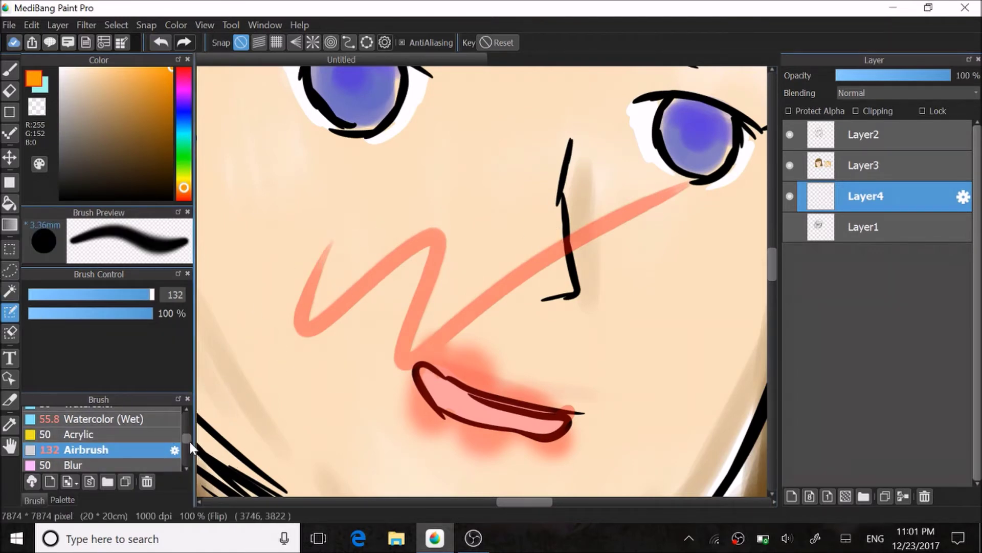
mouse_move(189, 440)
mouse_down()
mouse_move(185, 450)
mouse_move(189, 392)
mouse_up()
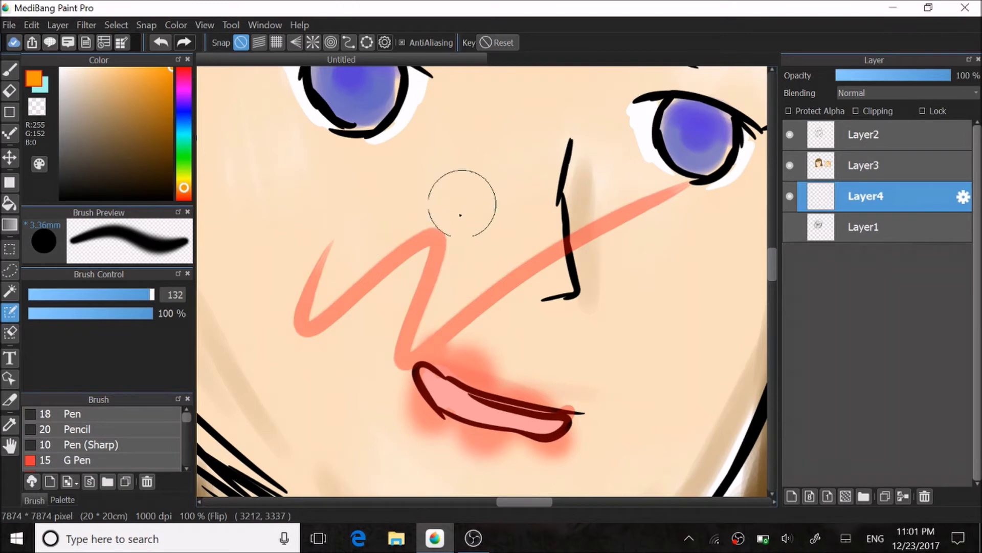
Step: Switch to the Select tool and inspect the outline of the painted selection around the mouth and across the face
scroll(418, 256, down, 2)
scroll(383, 270, up, 1)
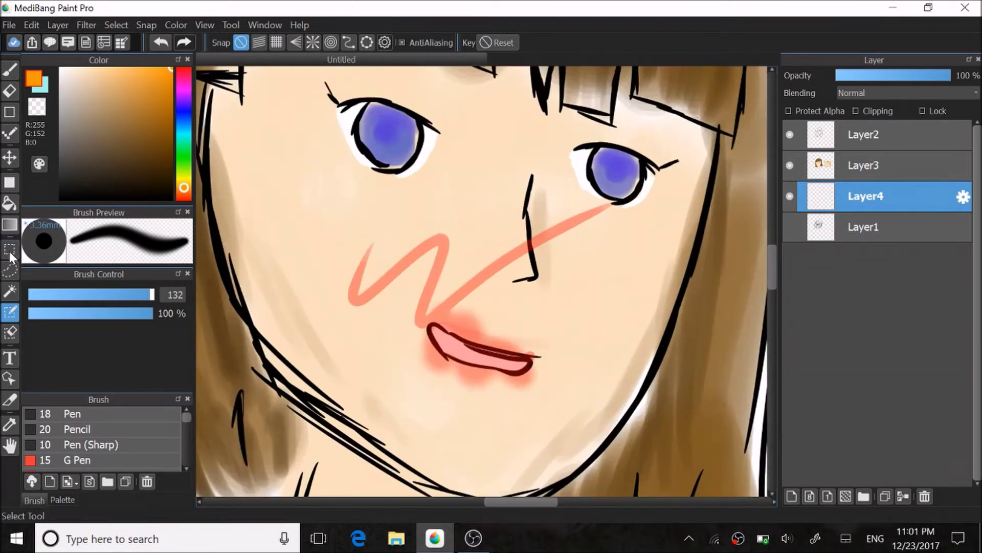
click(10, 251)
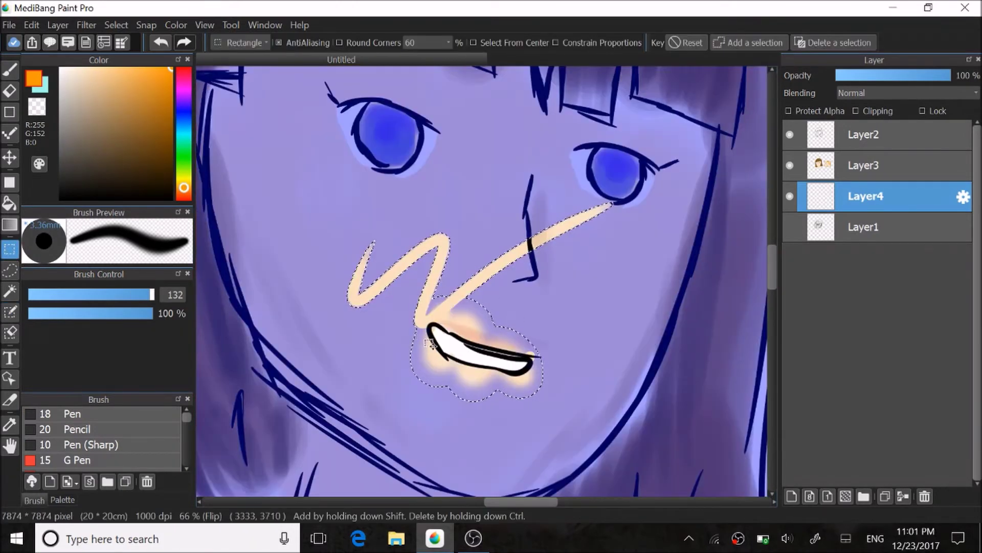
scroll(409, 364, down, 1)
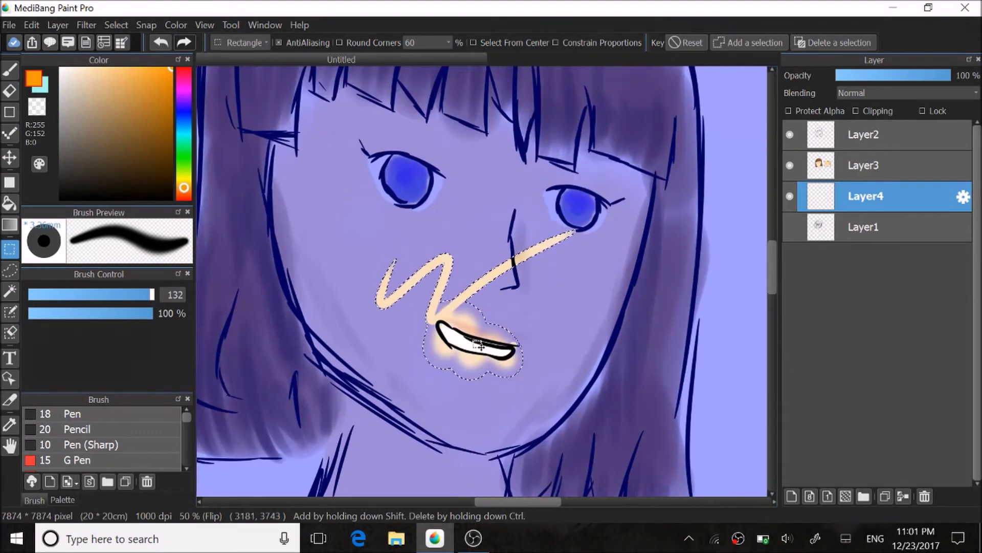
scroll(480, 302, up, 1)
scroll(362, 390, up, 3)
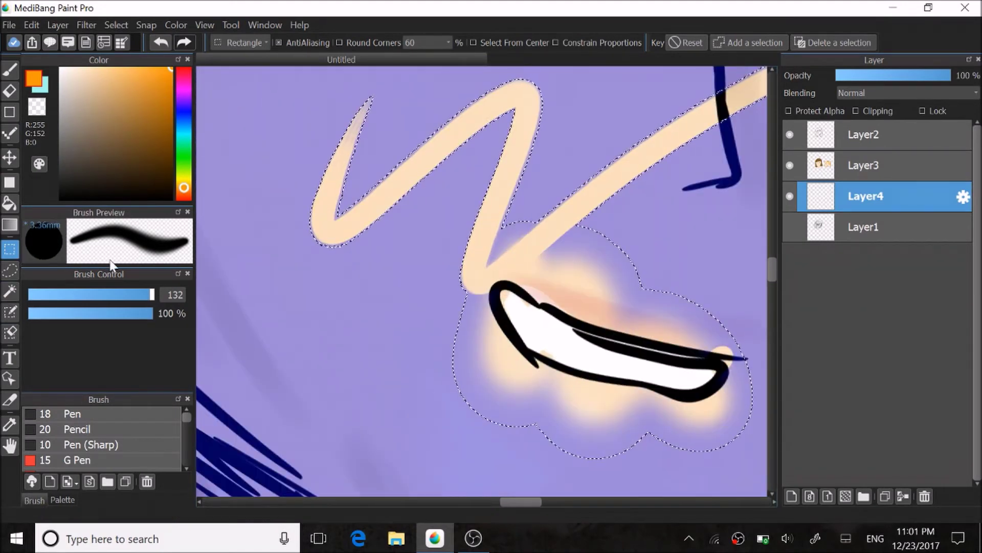
key(ctrl+d)
key(ctrl+z)
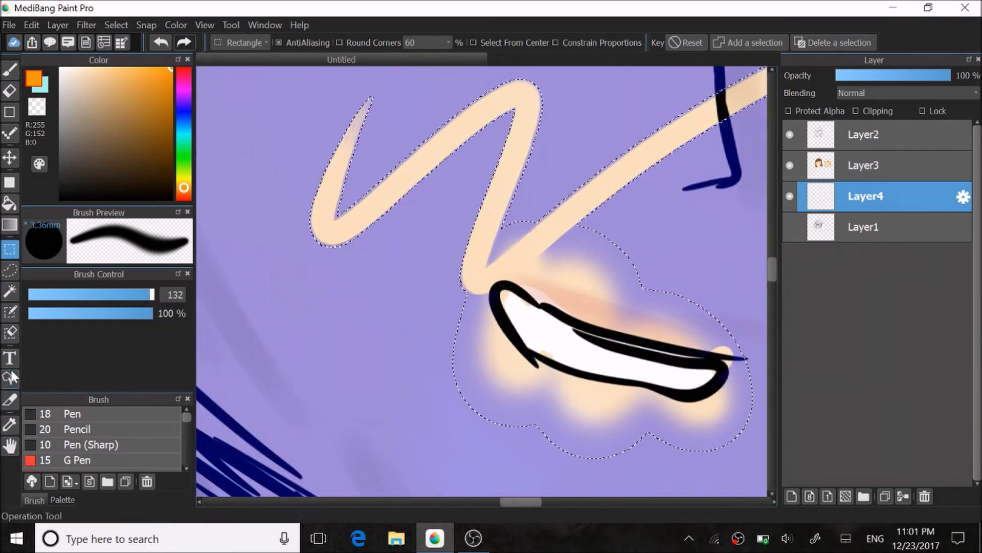
Step: Remove the zigzag across the cheek and nose from the selection using the Select Eraser with the size 132 Airbrush
click(10, 335)
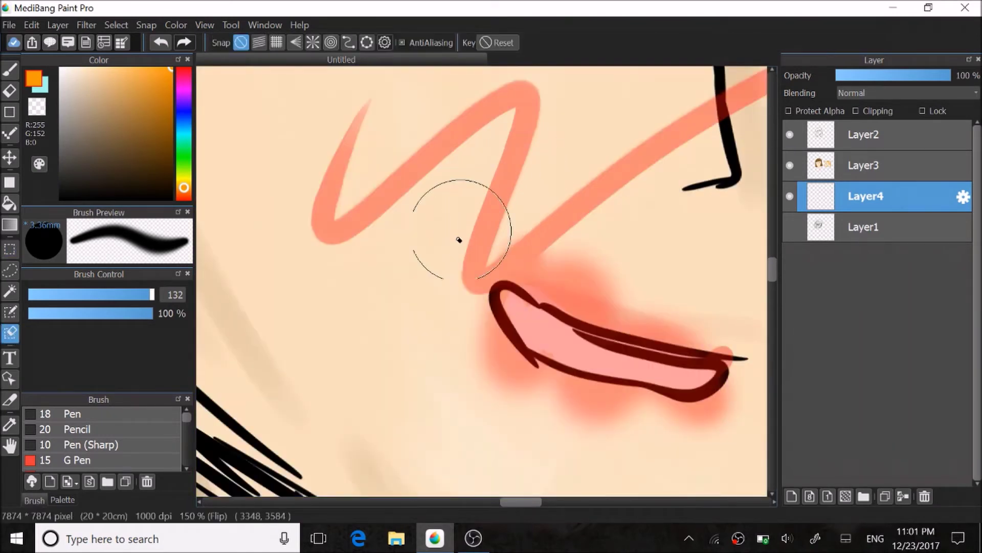
scroll(453, 204, up, 3)
mouse_move(298, 368)
mouse_down()
mouse_move(562, 157)
mouse_move(338, 357)
mouse_up()
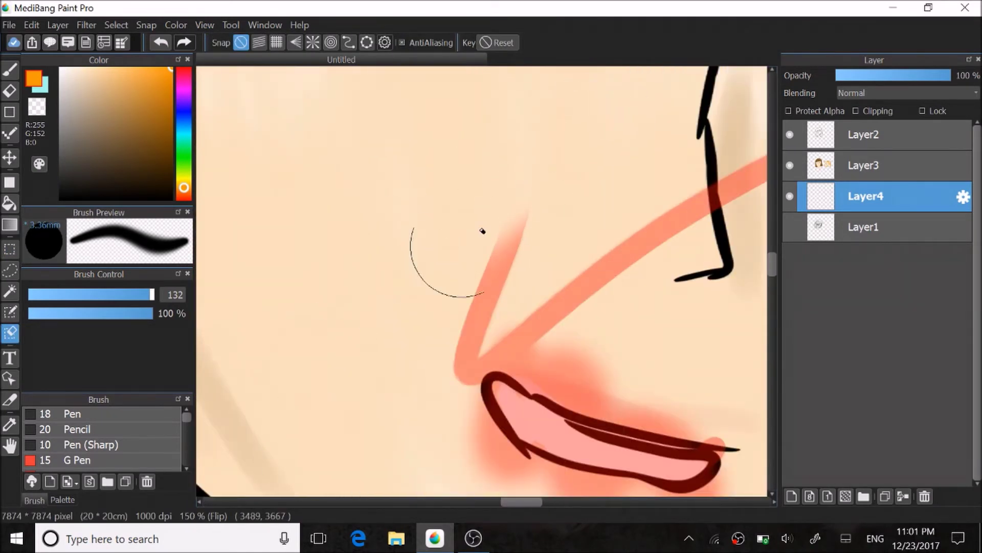
scroll(386, 277, down, 3)
mouse_move(581, 210)
mouse_down()
mouse_move(411, 315)
mouse_move(551, 192)
mouse_up()
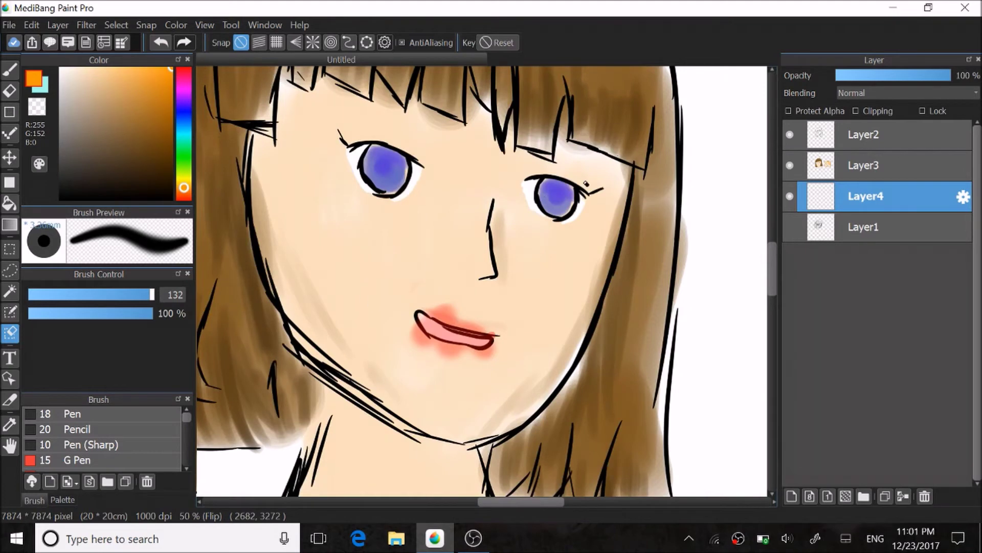
Step: Erase two thin diagonal strips from the mouth selection using the Select Eraser with the size 15 G Pen
scroll(422, 382, up, 3)
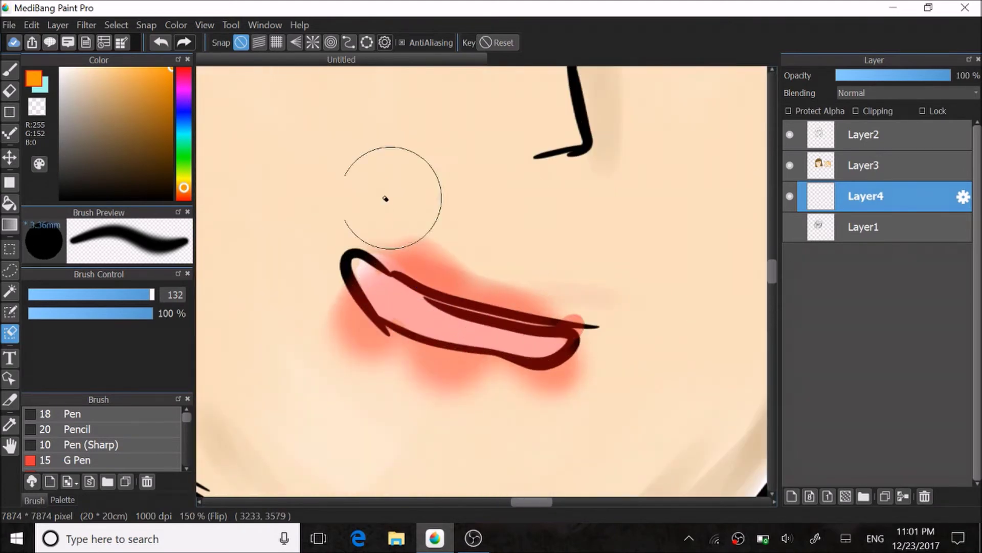
drag(184, 416, 188, 440)
scroll(172, 429, up, 5)
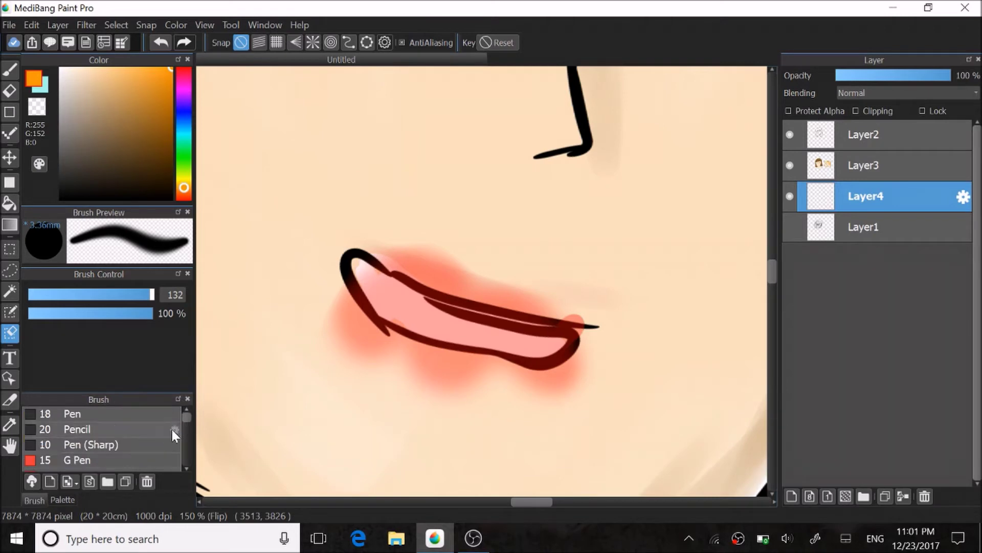
click(161, 433)
click(155, 459)
drag(427, 248, 356, 366)
drag(459, 267, 368, 368)
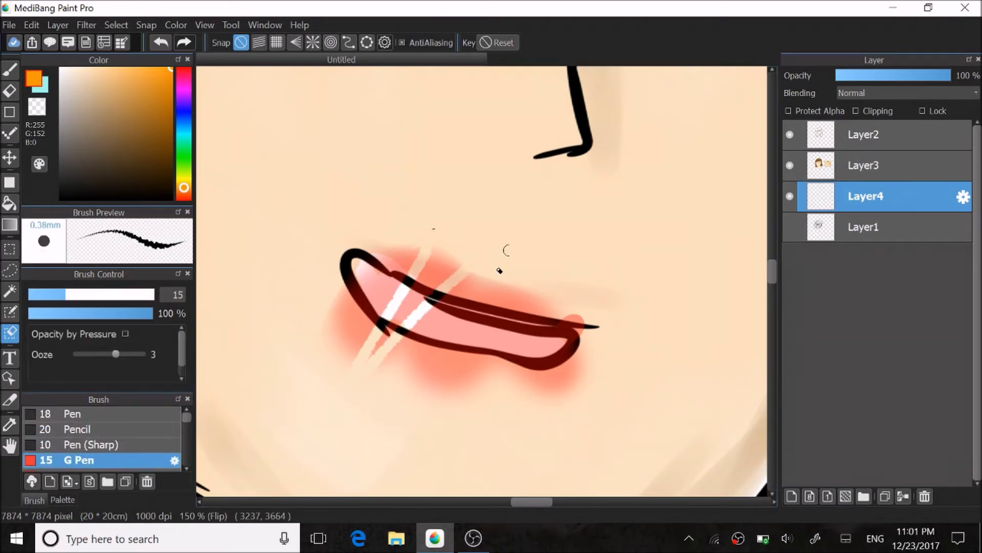
Step: Cut more diagonal strips and one long crosswise strip out of the mouth selection using the Select Eraser with the size 15 G Pen
drag(484, 280, 409, 377)
drag(528, 291, 418, 393)
drag(544, 296, 501, 351)
drag(578, 318, 484, 392)
drag(582, 330, 519, 389)
drag(331, 312, 588, 362)
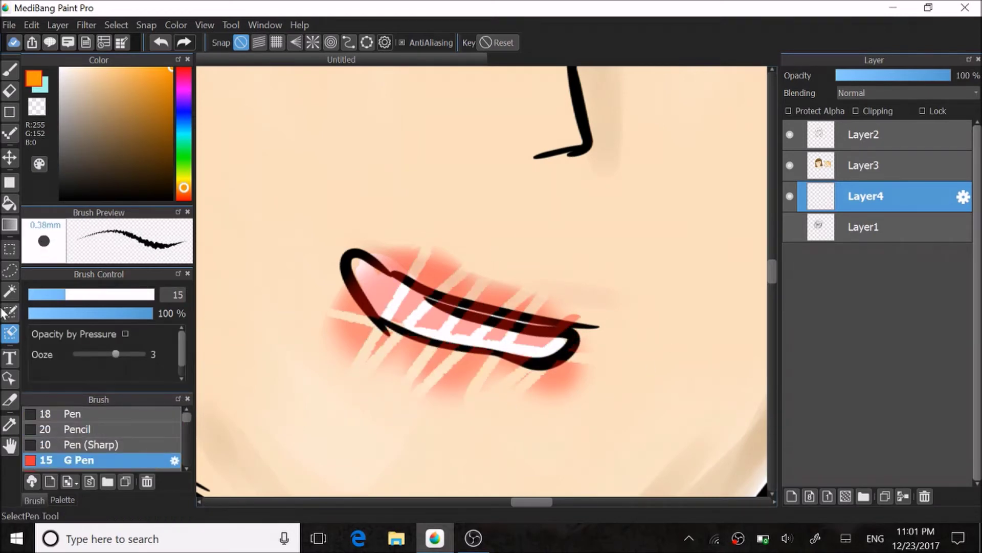
Step: Switch to the Select tool to inspect the outline of the striped mouth selection, and clear the selection
click(7, 251)
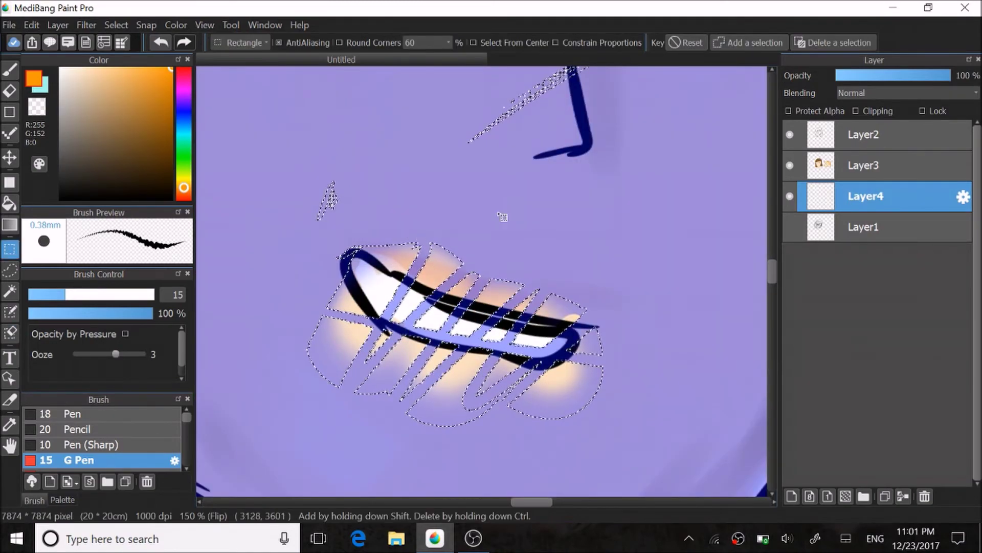
scroll(505, 215, down, 4)
scroll(486, 358, down, 3)
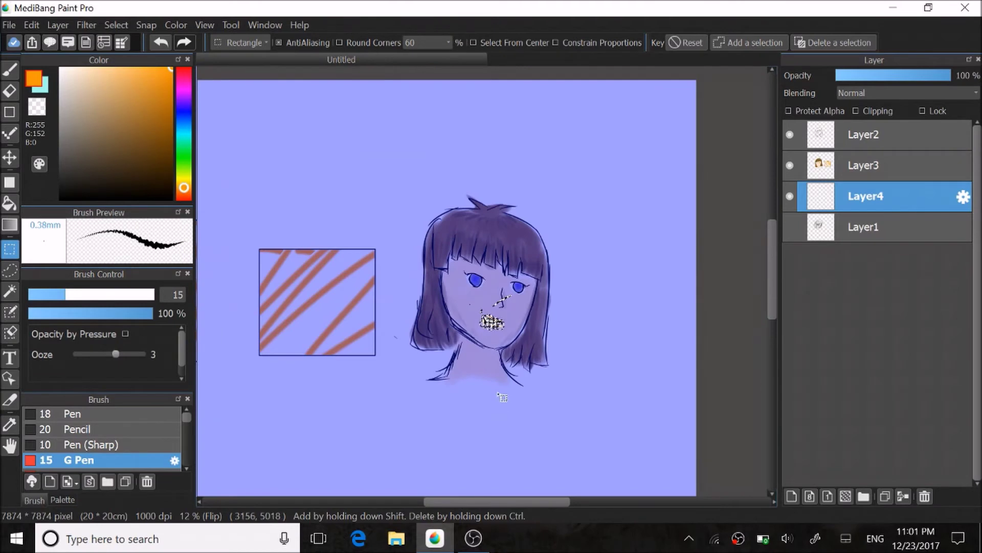
scroll(492, 388, up, 3)
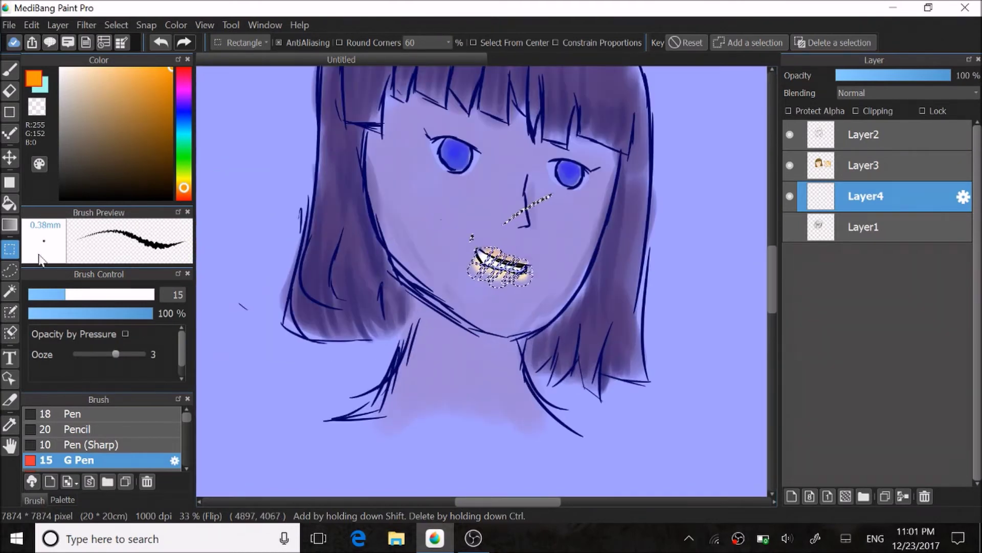
click(405, 260)
scroll(481, 234, down, 3)
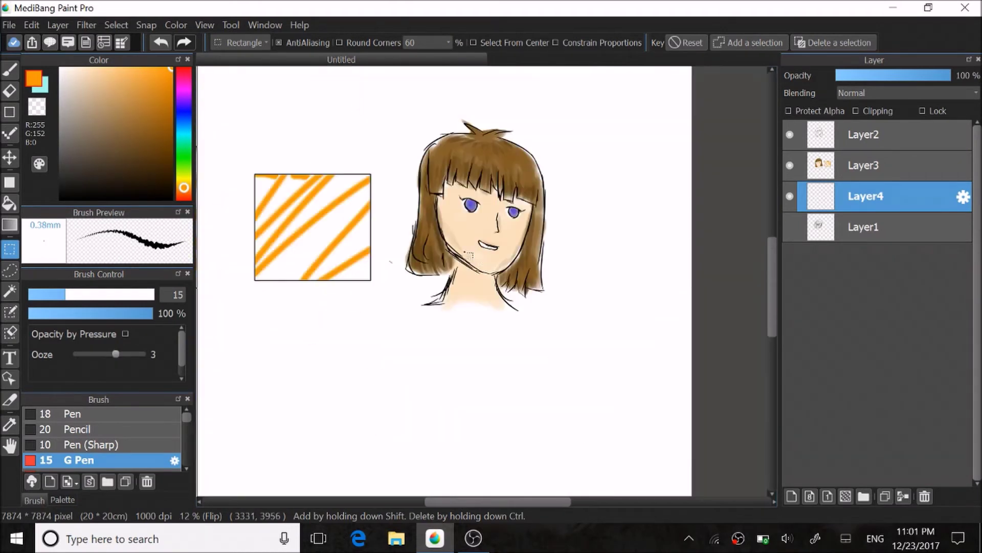
scroll(331, 156, down, 2)
scroll(293, 191, up, 1)
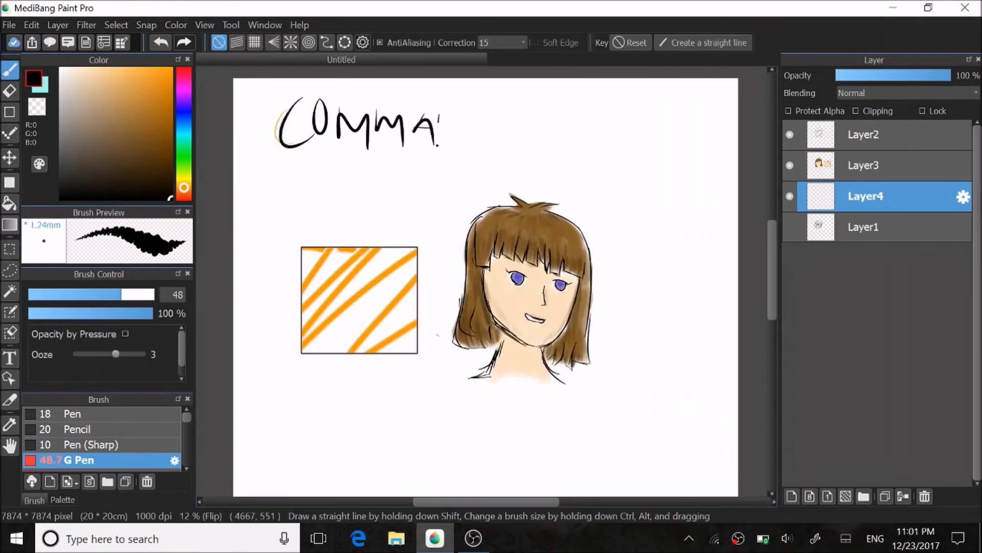
Step: Complete the handwritten note "COMMAND+A / CTRL +A" above the drawing with the black G Pen, and try selecting the whole canvas
drag(440, 117, 559, 164)
drag(286, 153, 417, 194)
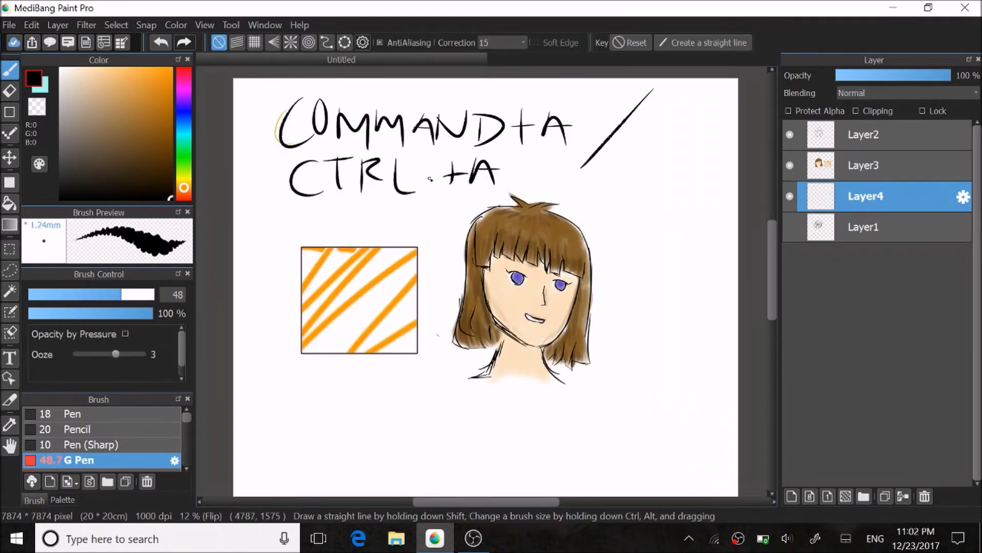
key(ctrl+a)
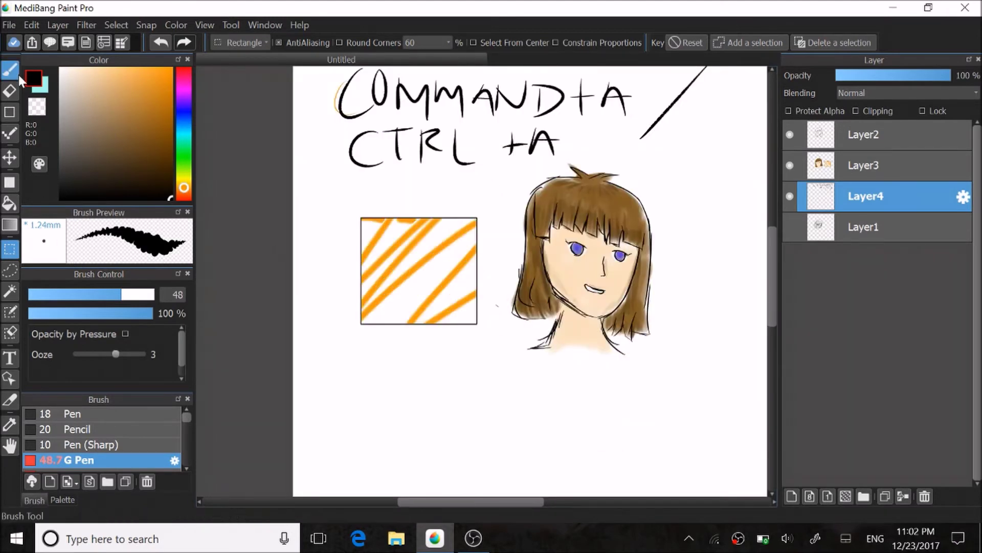
Step: Handwrite "COMMAND+D / CTRL+D" below the drawing in black with the size 43 Pen brush
click(19, 75)
key(ctrl+z)
click(115, 295)
drag(365, 372, 372, 395)
drag(381, 373, 421, 394)
drag(426, 392, 446, 398)
drag(461, 389, 479, 391)
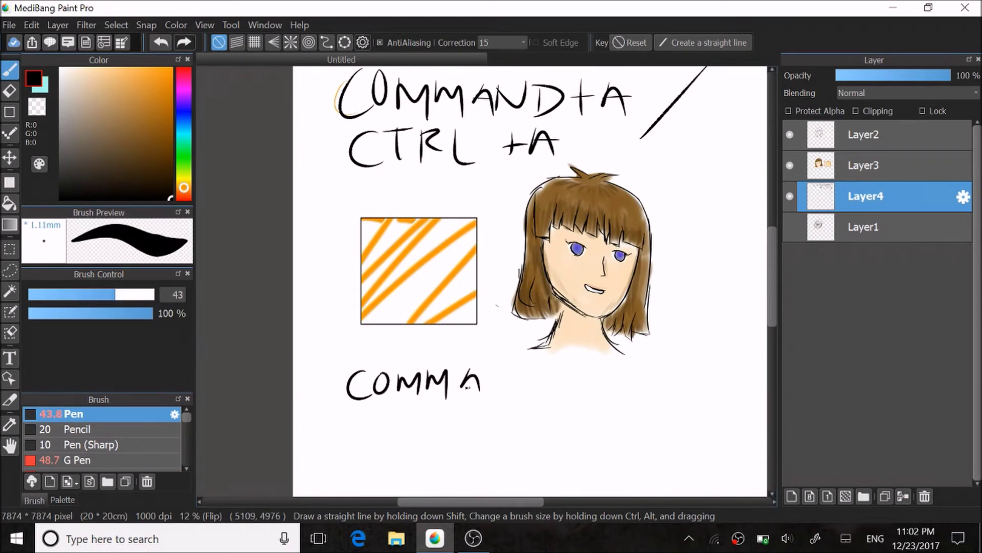
drag(589, 361, 564, 396)
drag(621, 361, 618, 389)
drag(625, 365, 651, 364)
mouse_move(638, 365)
mouse_down()
mouse_move(640, 393)
mouse_move(665, 392)
mouse_up()
drag(675, 367, 698, 391)
drag(709, 370, 713, 400)
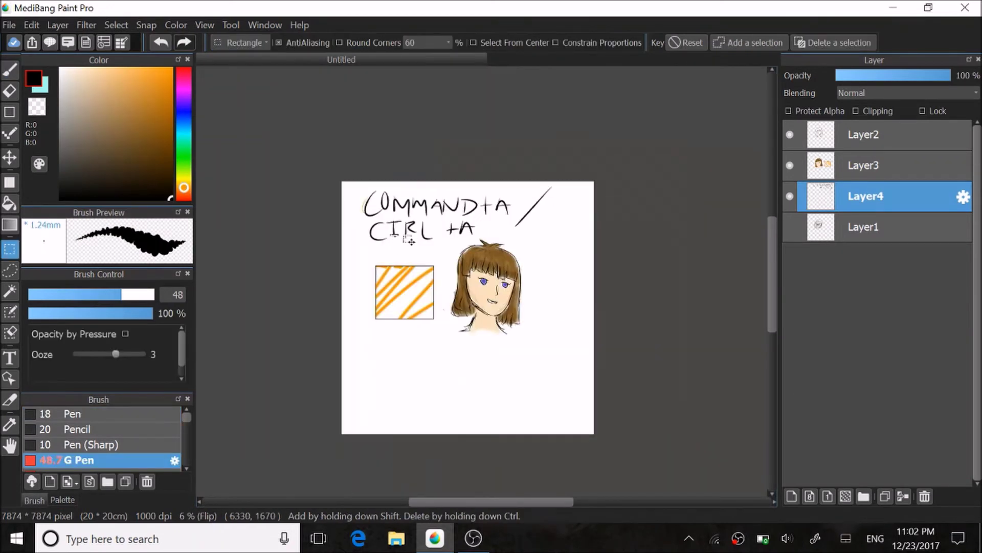
Step: Try selecting the whole canvas and a small rectangle over the upper edge of the hatched square, clearing the selection each time
key(ctrl+a)
scroll(428, 234, up, 1)
drag(365, 240, 426, 291)
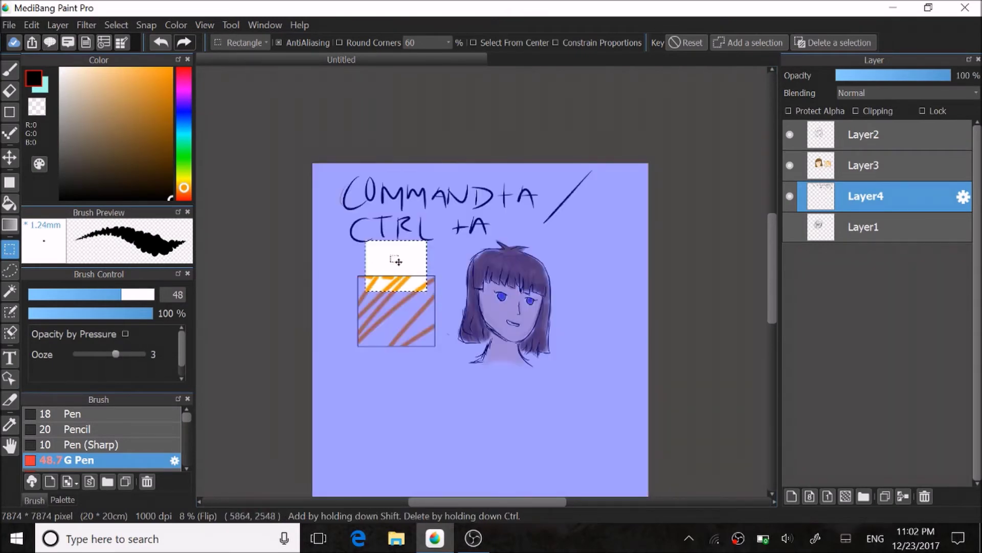
click(359, 224)
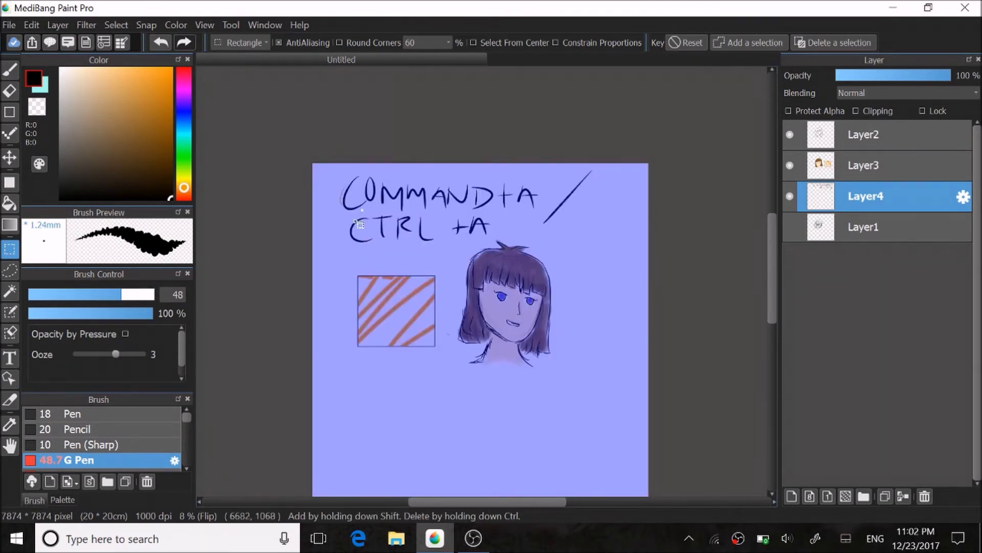
key(ctrl+a)
scroll(357, 244, down, 1)
click(357, 244)
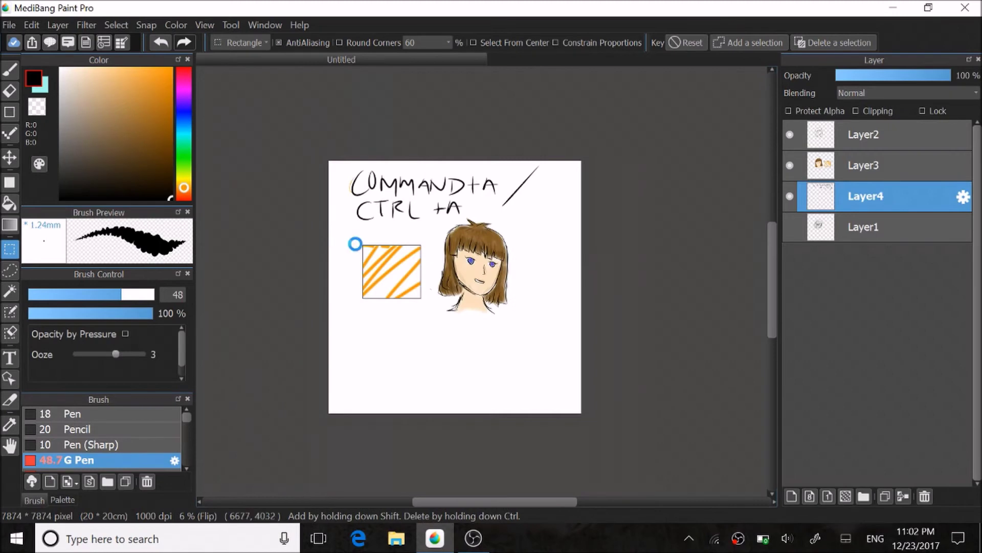
key(ctrl+a)
Step: Handwrite "CTRL+SHIFT+I" on the line below the "COMMAND+D / CTRL+D" note with the size 43 Pen brush
scroll(481, 286, up, 2)
click(11, 69)
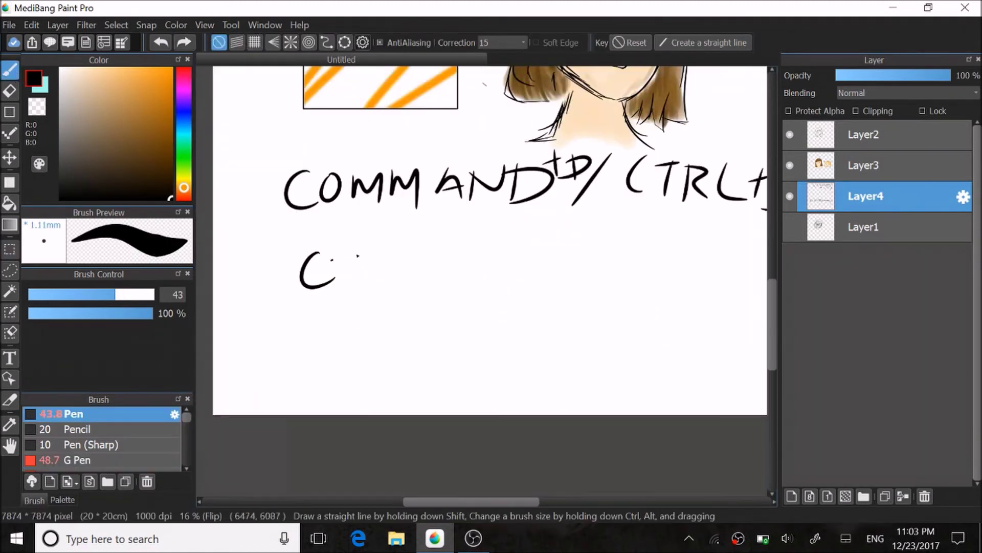
drag(346, 258, 343, 284)
drag(370, 256, 393, 281)
drag(400, 262, 416, 282)
drag(460, 257, 443, 283)
drag(484, 256, 484, 284)
drag(543, 254, 541, 286)
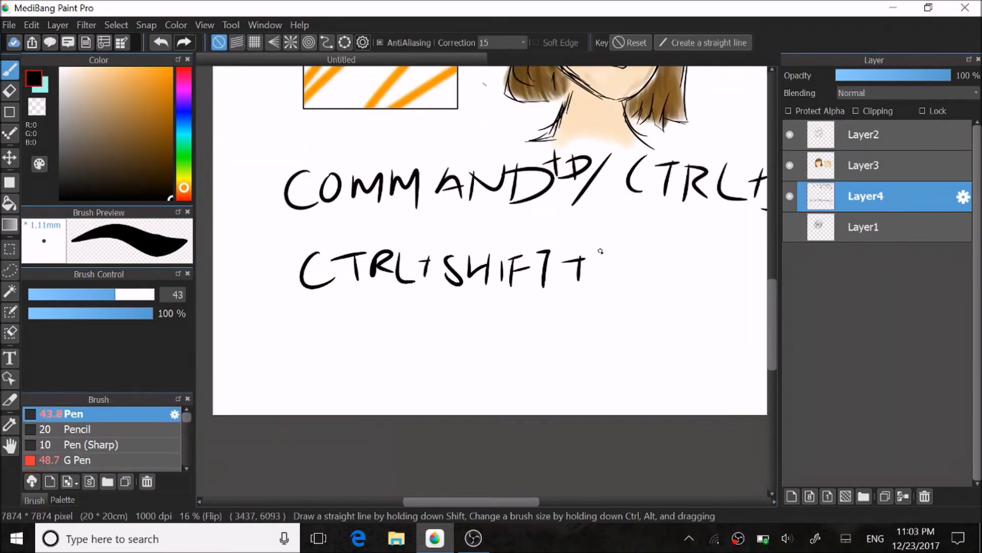
drag(615, 251, 614, 286)
Step: Select a rectangle around the handwritten letter I and invert the selection
scroll(514, 274, down, 2)
scroll(561, 277, up, 1)
key(m)
drag(532, 227, 566, 296)
key(ctrl+shift+i)
drag(533, 259, 556, 290)
click(560, 292)
drag(528, 259, 577, 302)
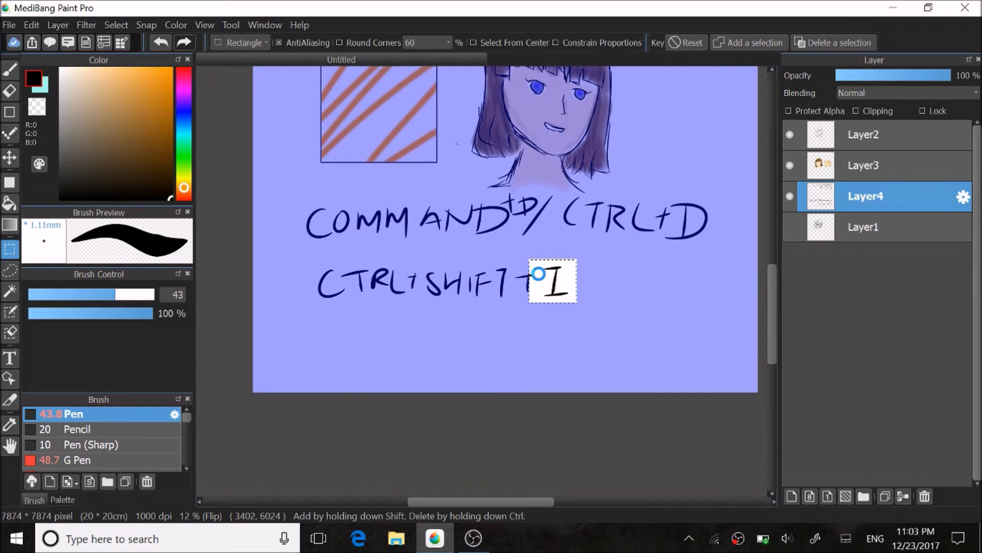
key(ctrl+shift+i)
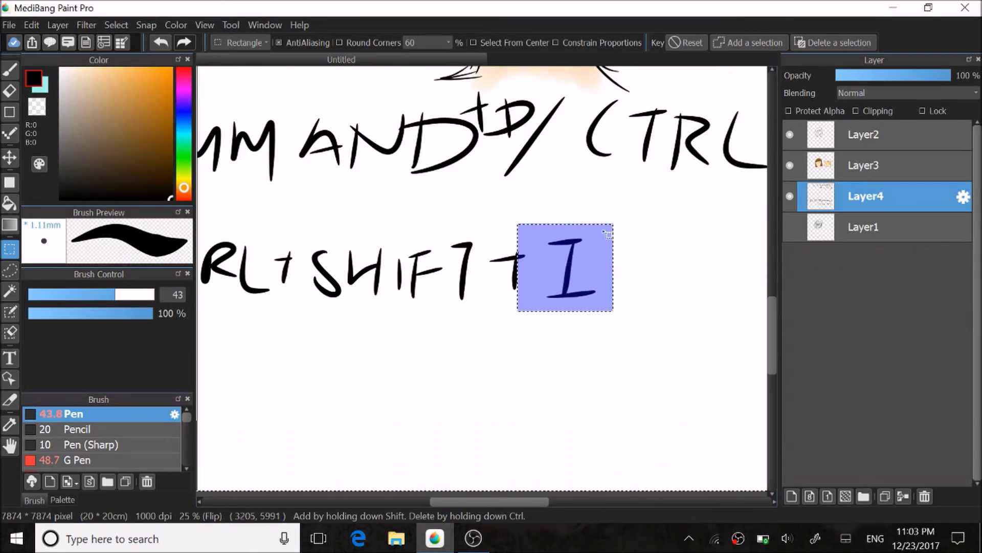
Step: Inspect the inverted selection around the letter I and clear it
scroll(534, 300, up, 2)
scroll(580, 205, down, 2)
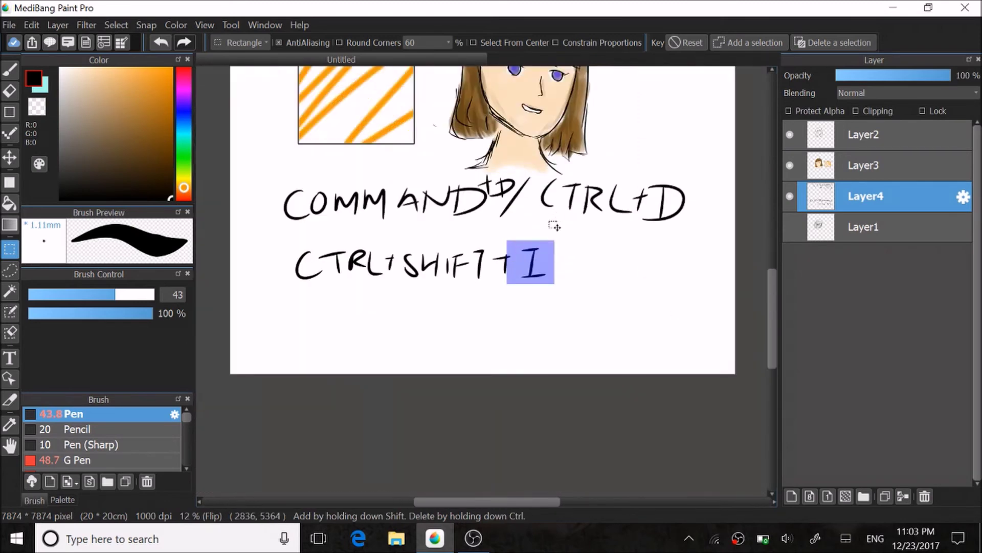
key(ctrl+d)
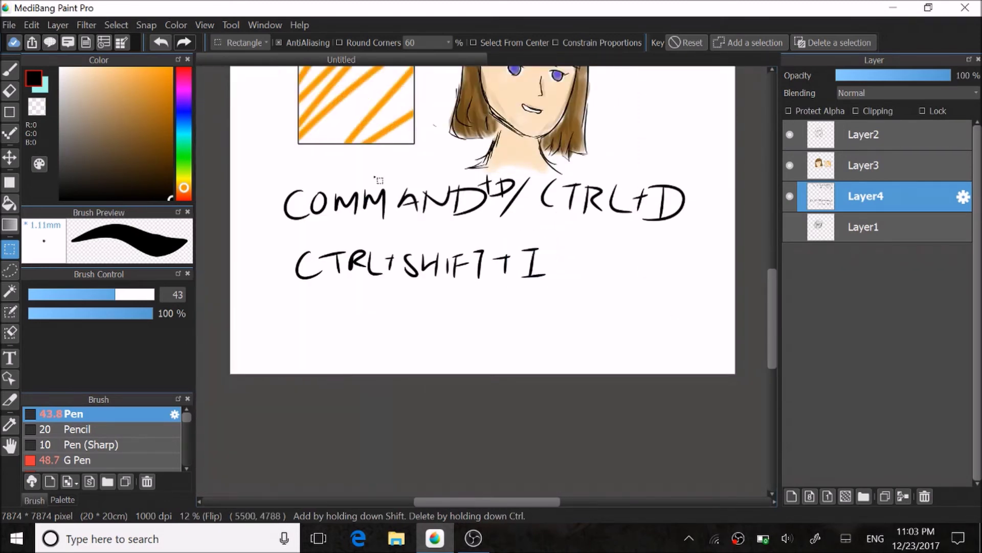
Step: Handwrite "CTRL+T / COMMAND T" below the "CTRL+SHIFT+I" note with the size 43 Pen brush
scroll(343, 179, down, 2)
scroll(311, 247, up, 3)
key(b)
drag(356, 225, 358, 260)
drag(379, 231, 381, 268)
drag(430, 230, 455, 261)
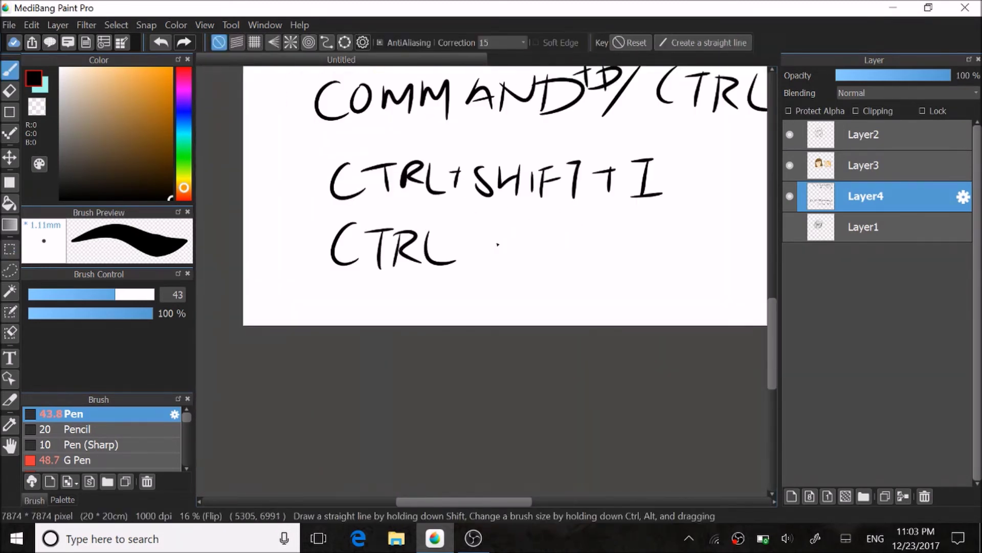
drag(519, 234, 517, 271)
drag(580, 215, 516, 296)
drag(606, 238, 609, 266)
drag(649, 263, 691, 269)
scroll(307, 276, down, 1)
scroll(701, 233, up, 1)
drag(560, 279, 594, 281)
drag(746, 260, 737, 296)
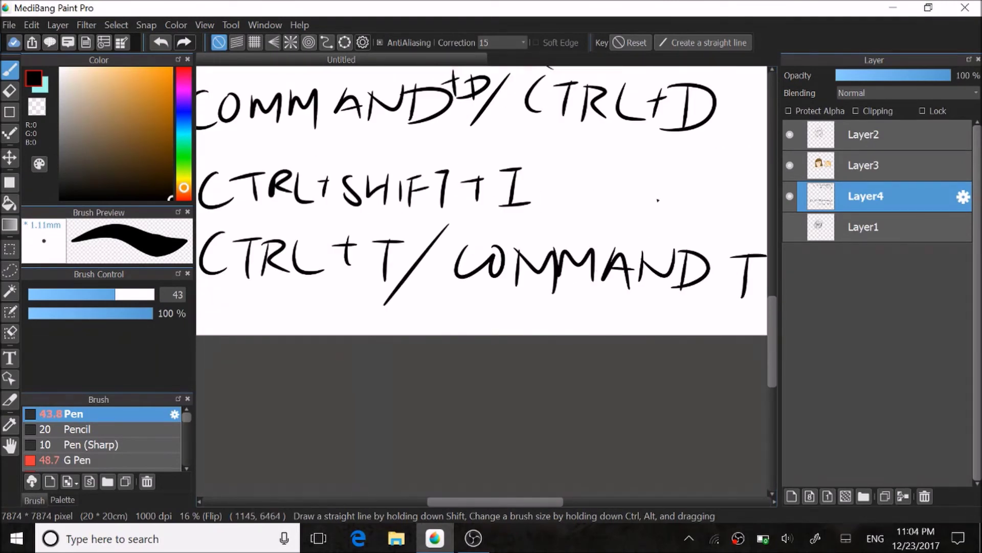
Step: Try transforming the face's left eye through a rectangular selection while Layer4 is active, and clear the selection
scroll(563, 307, down, 1)
drag(535, 77, 520, 248)
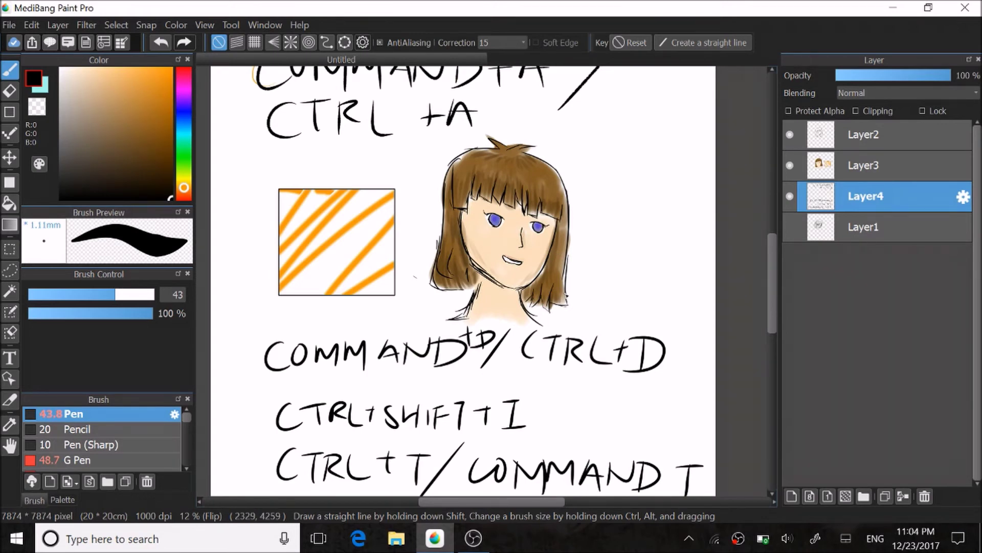
click(10, 249)
scroll(533, 218, up, 1)
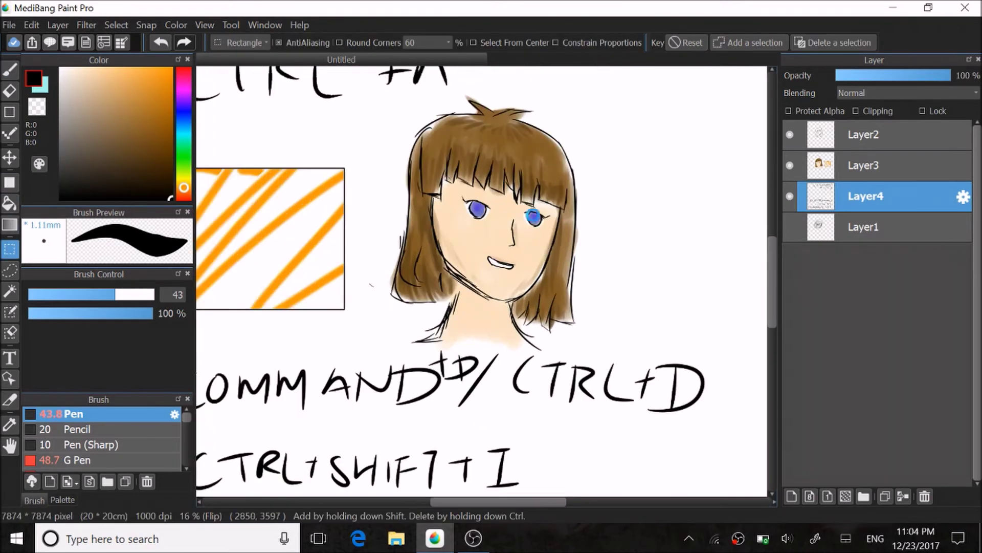
scroll(534, 217, up, 3)
scroll(342, 146, up, 1)
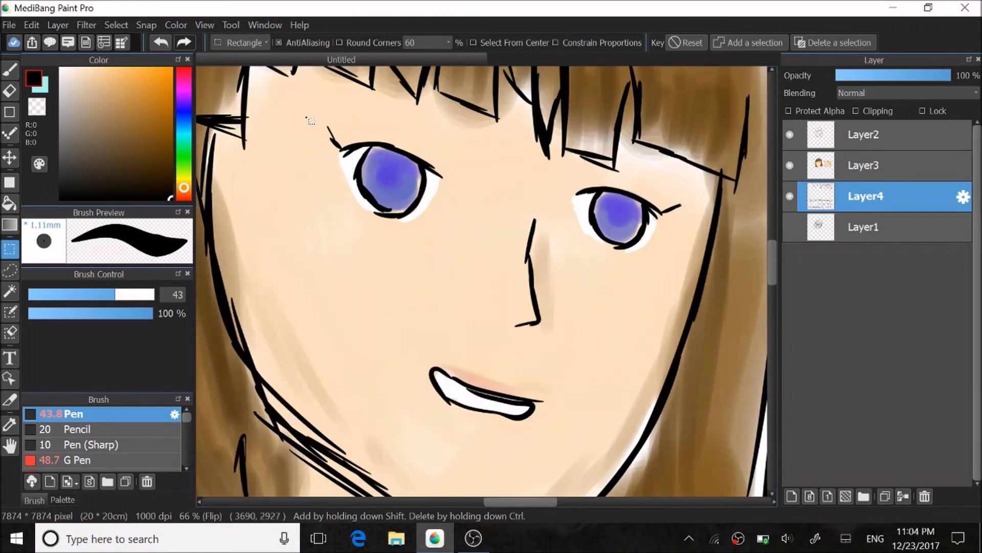
drag(305, 115, 450, 259)
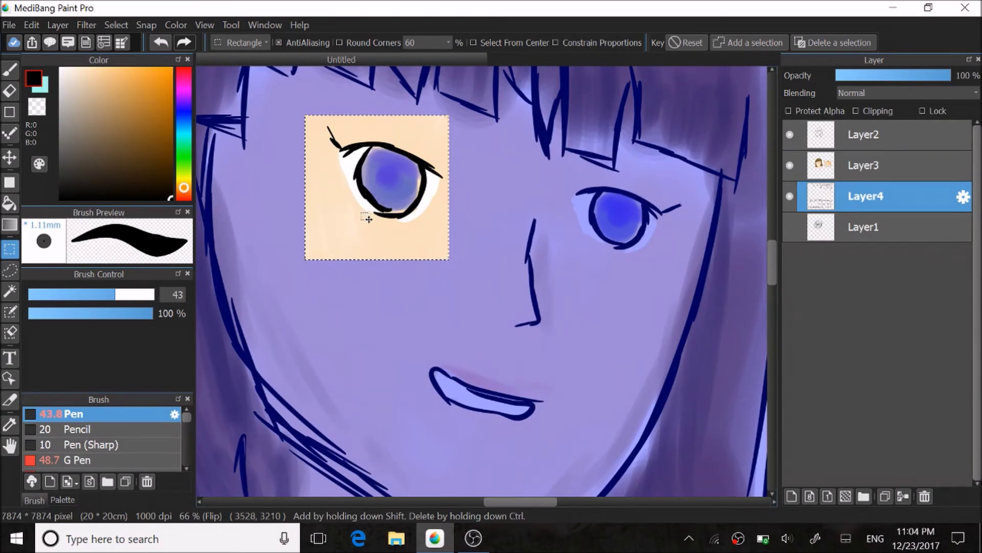
key(ctrl+t)
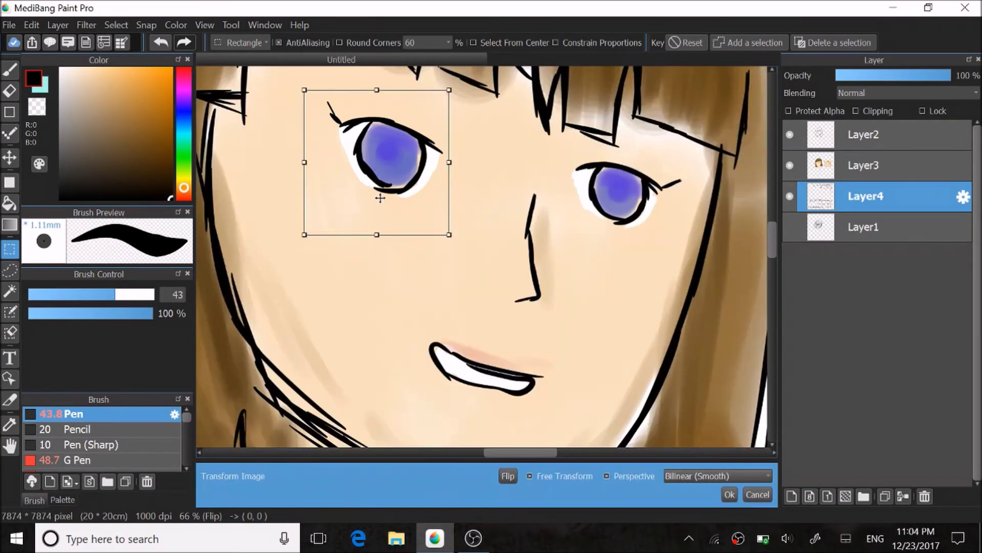
mouse_move(386, 164)
mouse_down()
mouse_move(384, 208)
mouse_move(387, 167)
mouse_up()
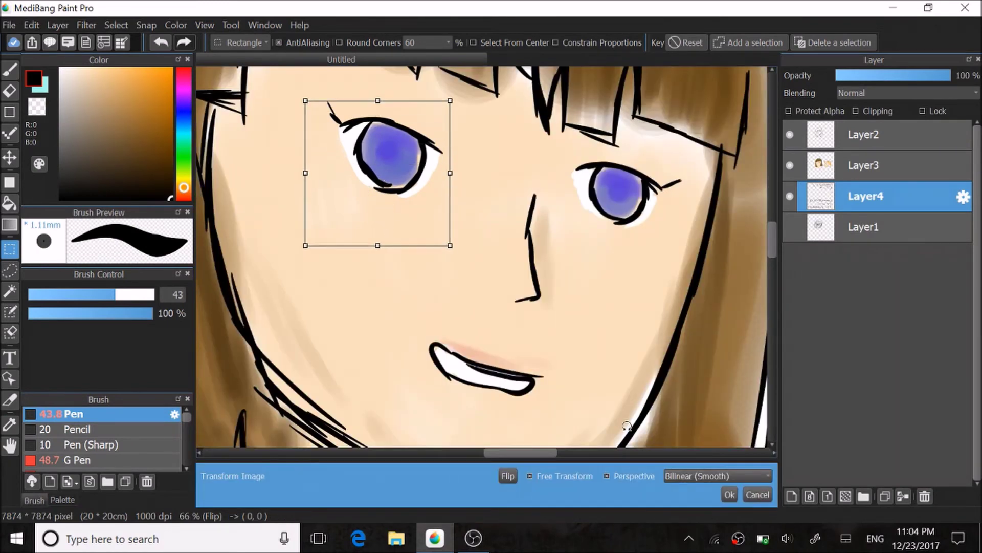
click(737, 495)
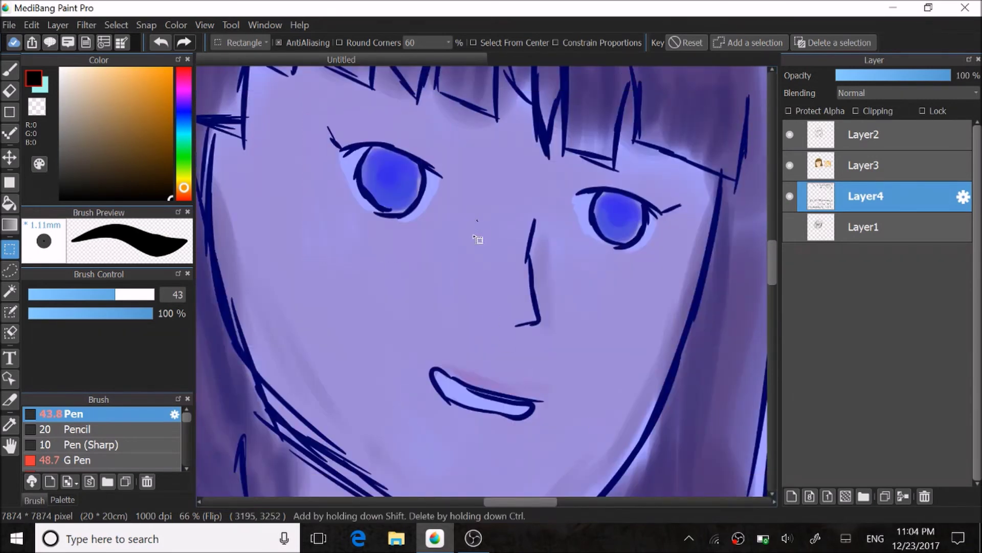
click(376, 156)
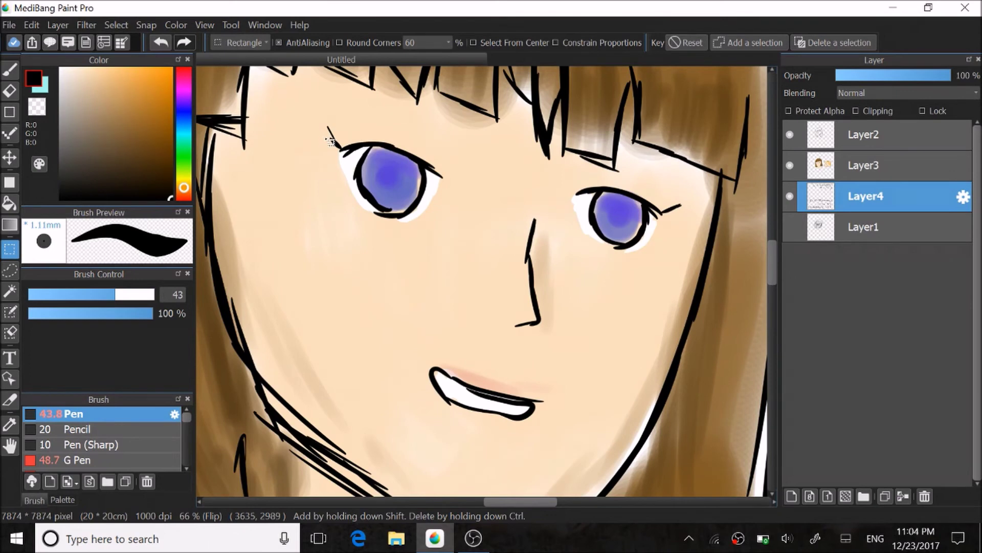
Step: Select a rectangle around the face's left eye, make Layer3 active and try moving the eye with Transform
drag(314, 115, 461, 247)
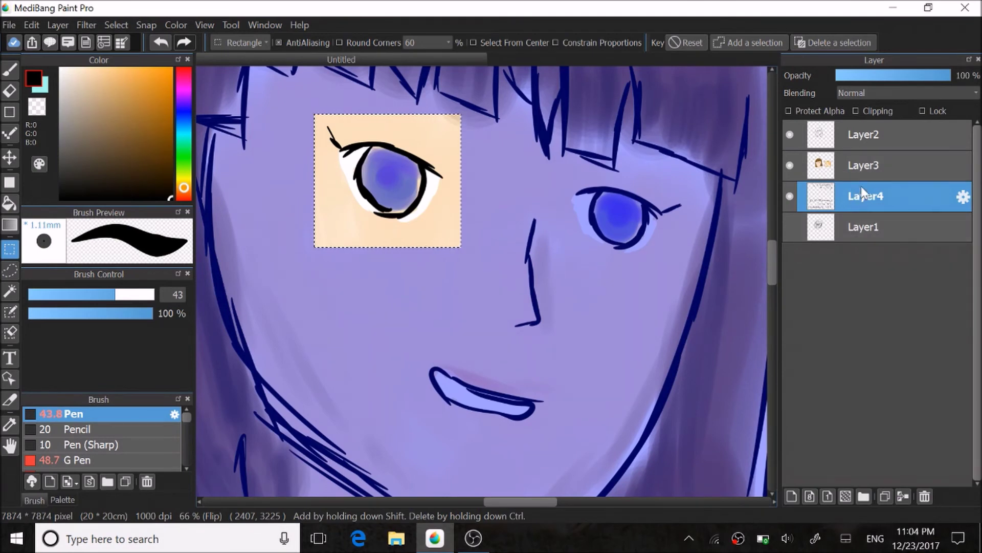
click(864, 173)
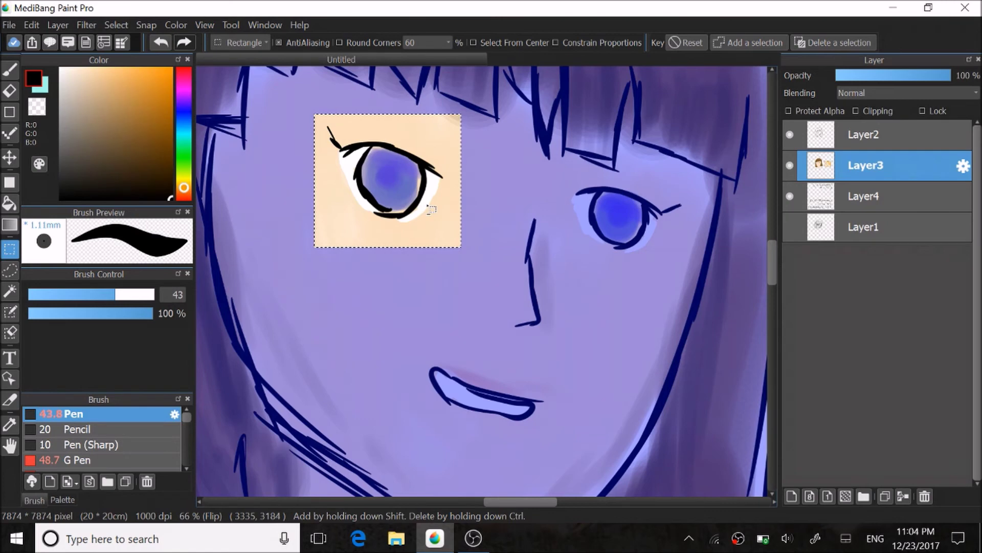
key(ctrl+t)
drag(401, 194, 429, 161)
scroll(440, 199, down, 2)
scroll(425, 165, up, 1)
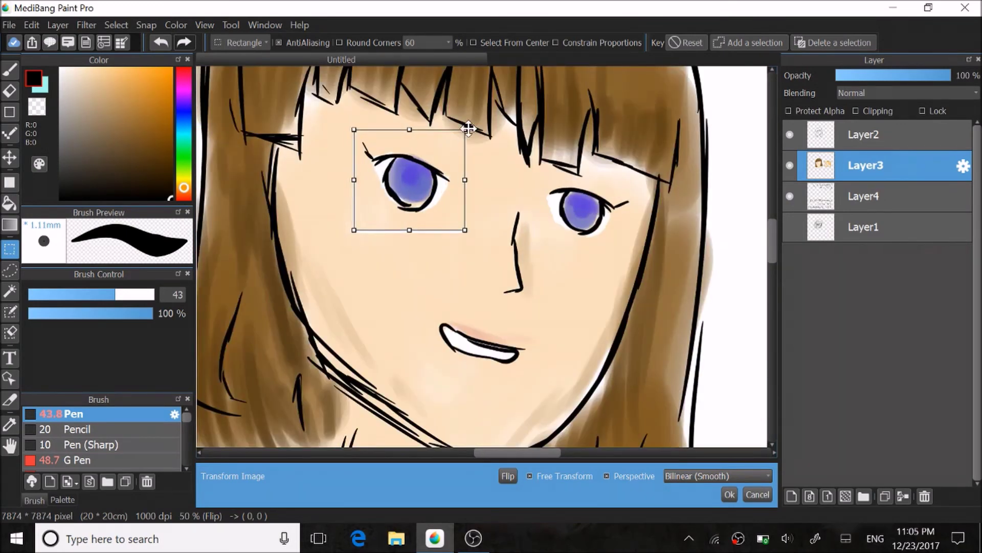
Step: Enlarge the eye slightly with Free Transform off, and pull its upper-right corner inward with Free Transform on
click(543, 481)
mouse_move(464, 132)
mouse_down()
mouse_move(504, 91)
mouse_move(469, 127)
mouse_up()
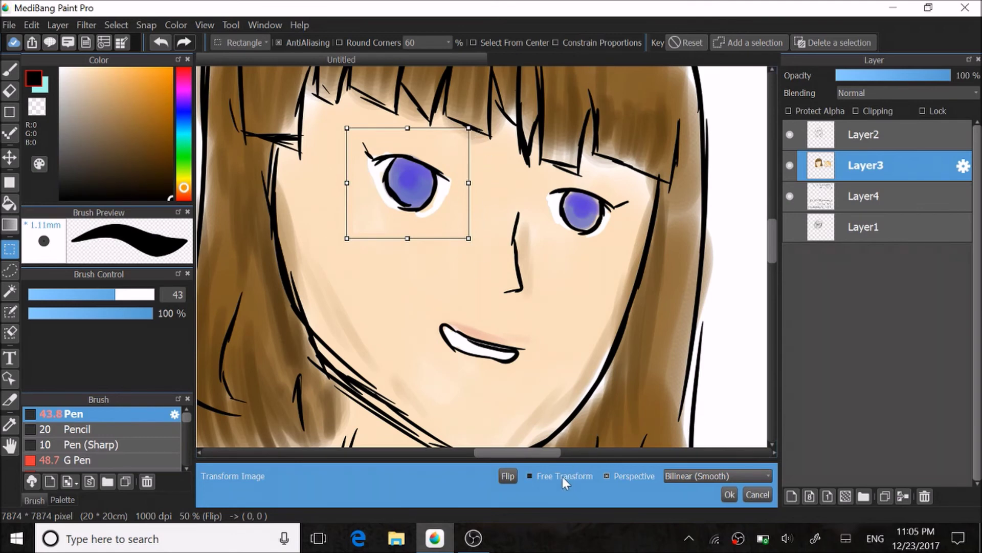
click(542, 475)
mouse_move(468, 128)
mouse_down()
mouse_move(511, 215)
mouse_move(397, 351)
mouse_move(190, 293)
mouse_move(339, 134)
mouse_move(416, 154)
mouse_move(460, 131)
mouse_up()
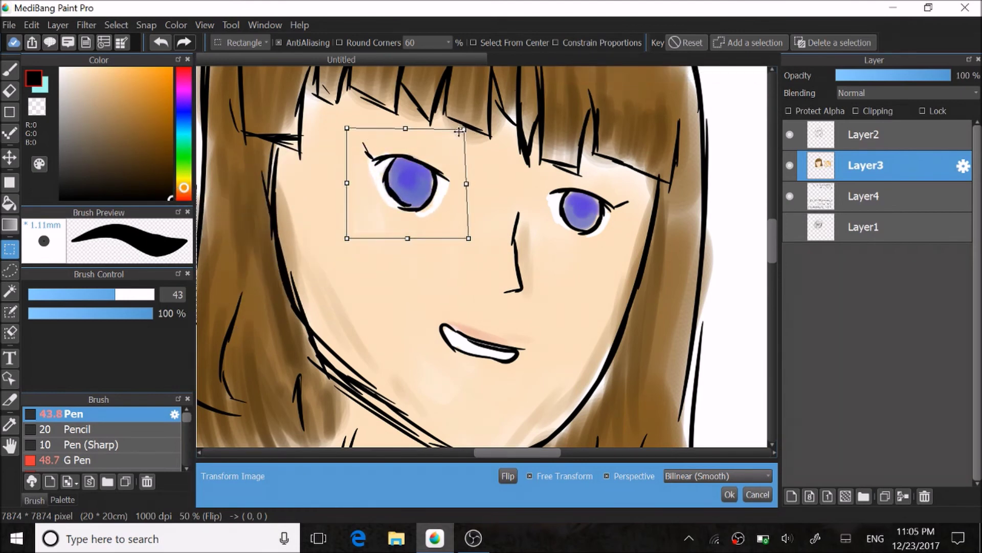
Step: Flip the transformed left eye and flip it back, keep the Bilinear (Smooth) interpolation, and apply the transform
click(512, 476)
click(513, 476)
click(682, 475)
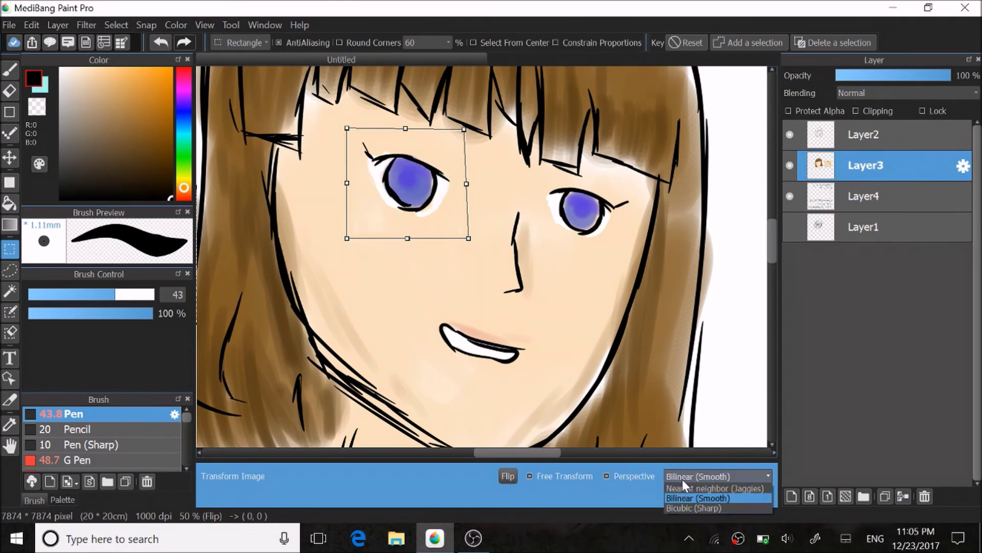
click(699, 499)
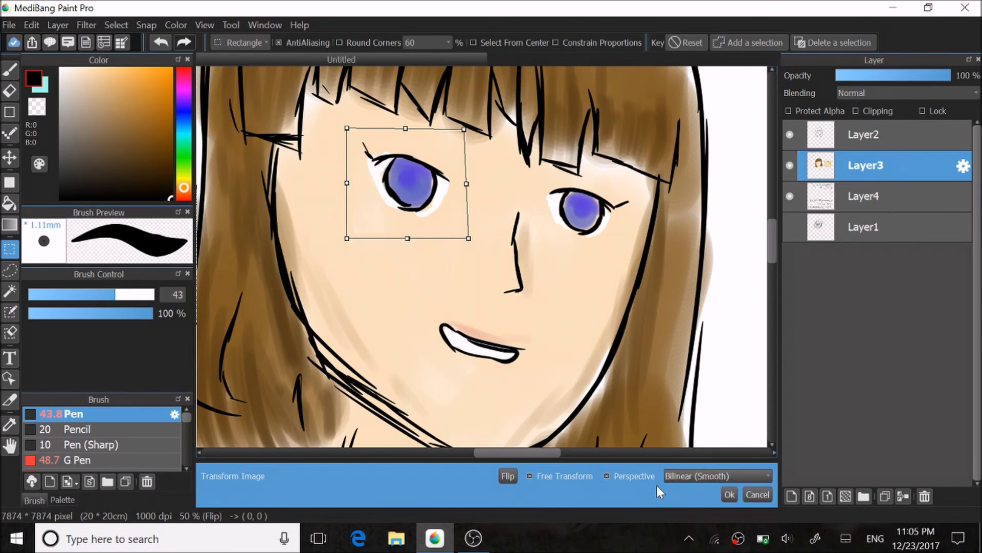
click(728, 495)
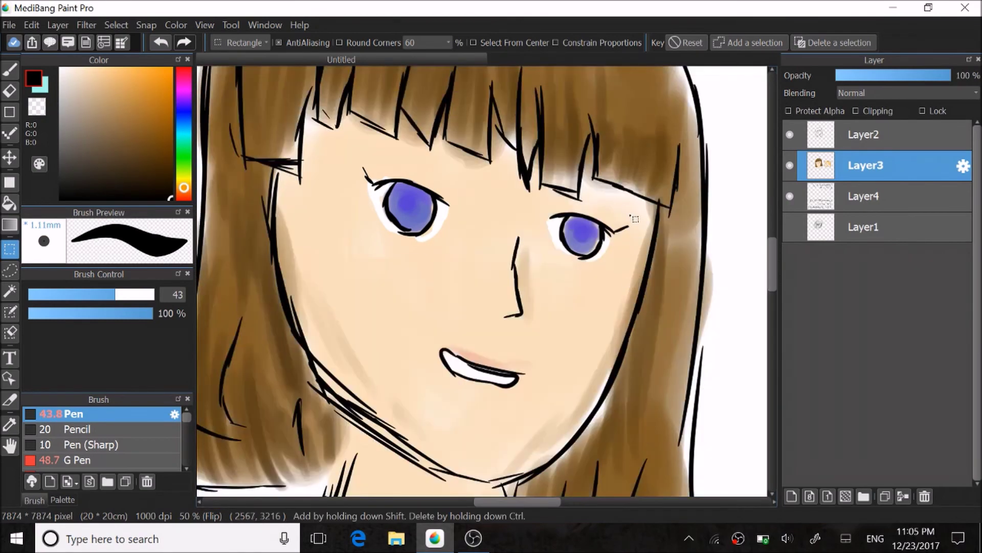
Step: Select a rectangle around the face's left eye and add a second rectangular selection around the right eye
scroll(635, 219, down, 5)
scroll(457, 227, up, 5)
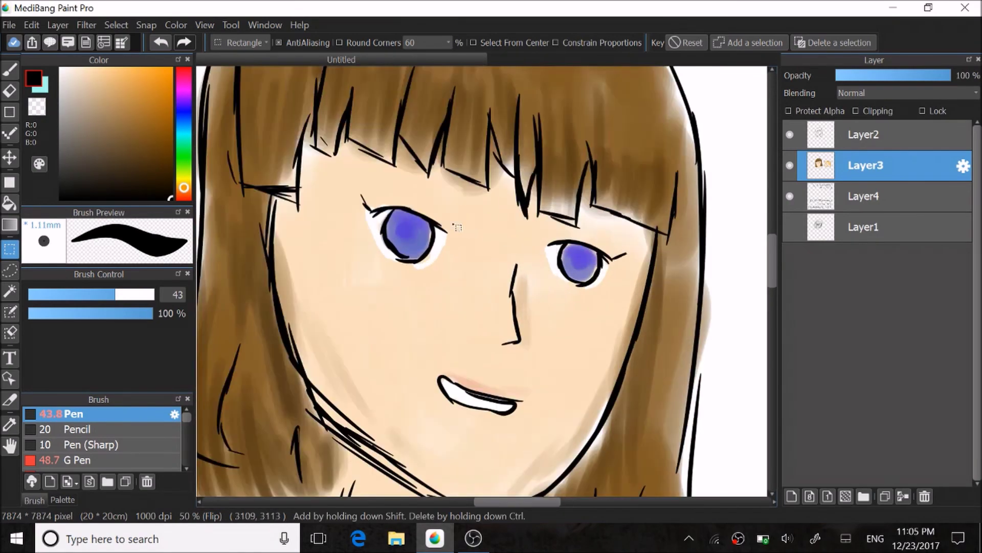
scroll(458, 227, up, 2)
scroll(431, 166, down, 2)
scroll(601, 254, up, 2)
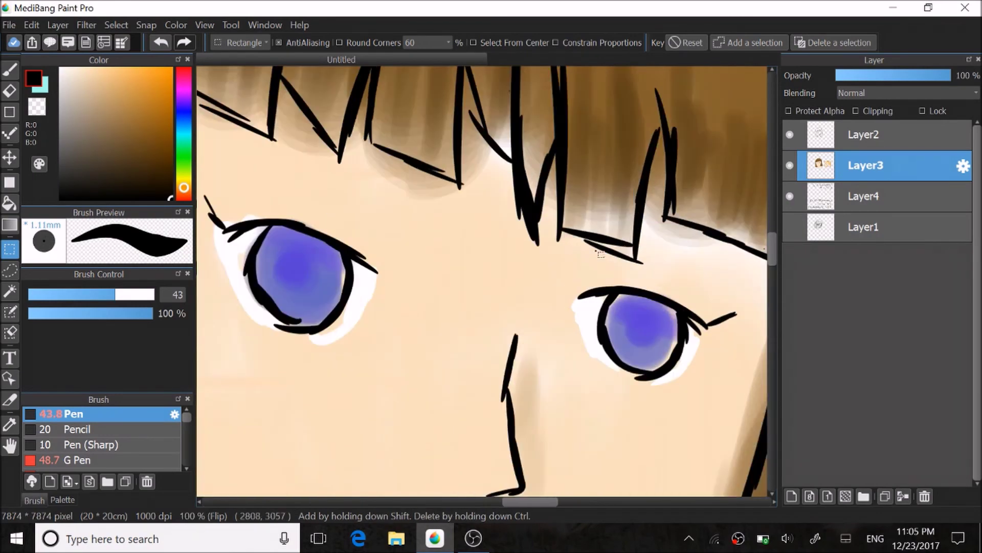
scroll(446, 255, down, 2)
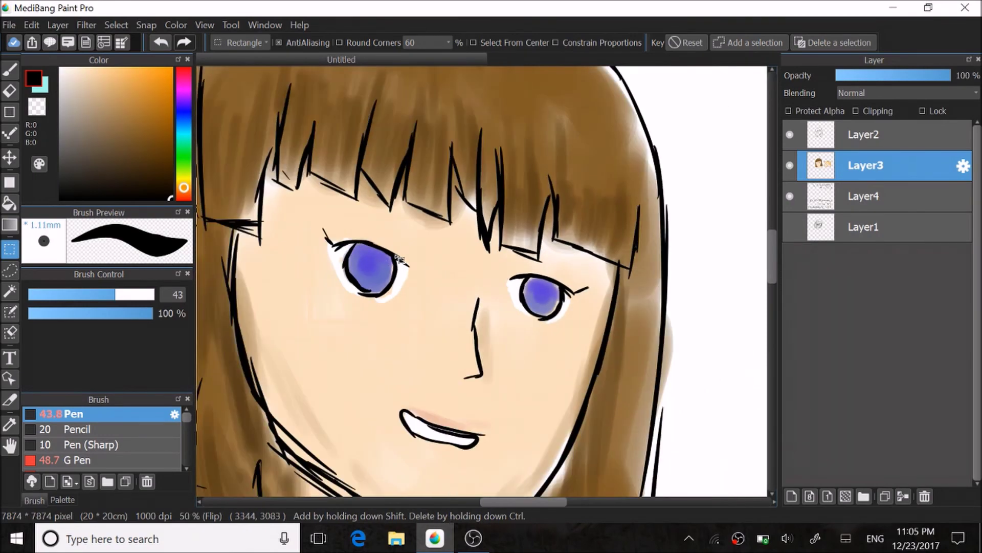
scroll(313, 254, up, 1)
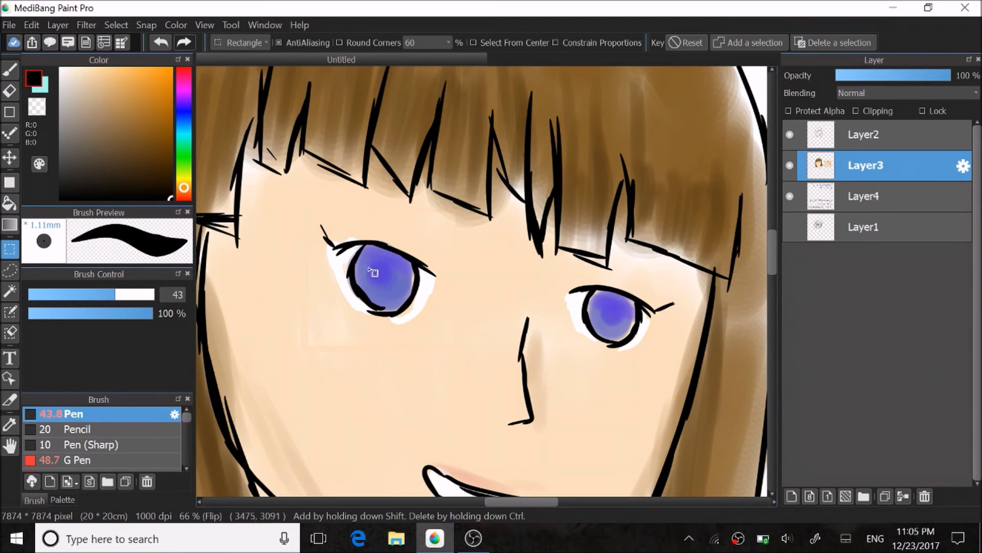
drag(296, 212, 460, 358)
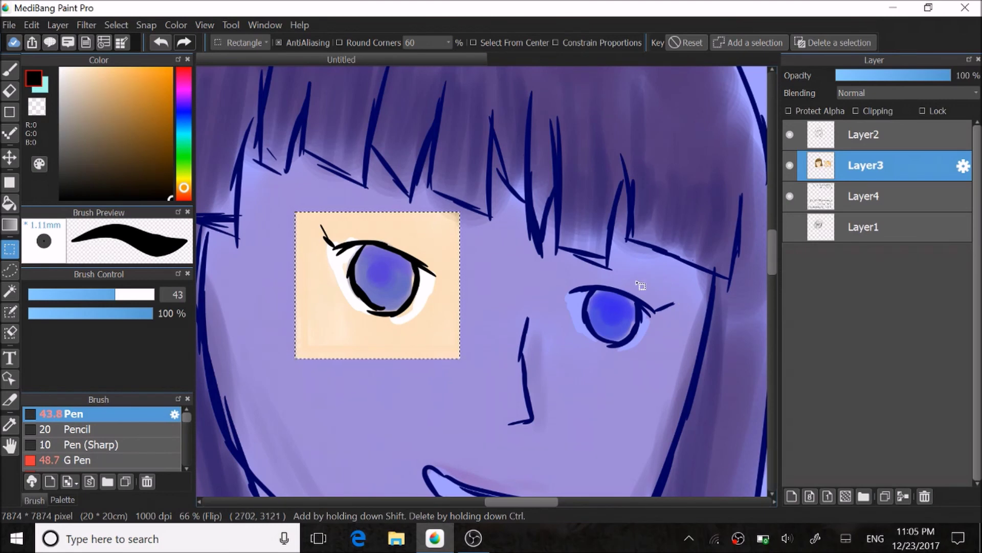
drag(550, 264, 689, 369)
scroll(505, 273, down, 3)
scroll(498, 262, up, 1)
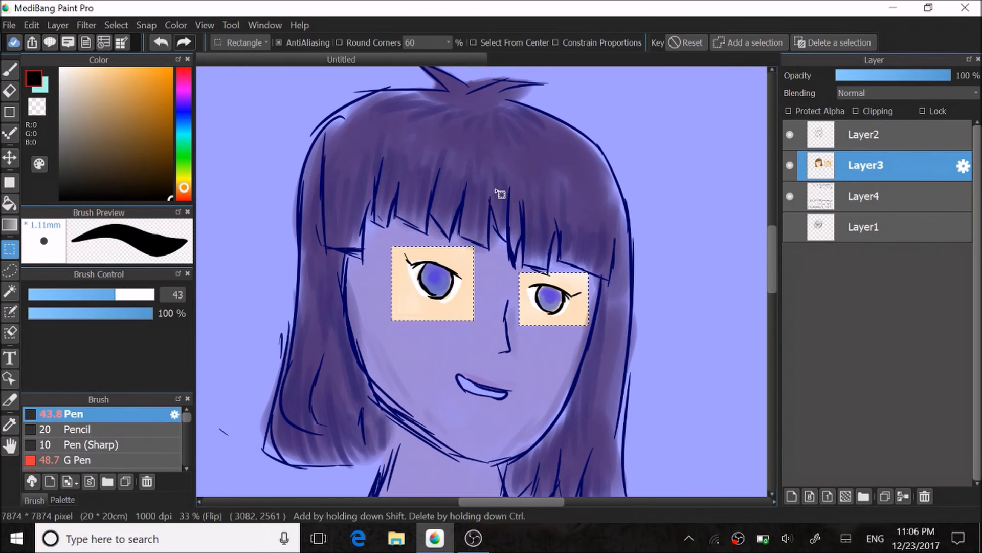
scroll(526, 206, down, 2)
scroll(495, 263, up, 2)
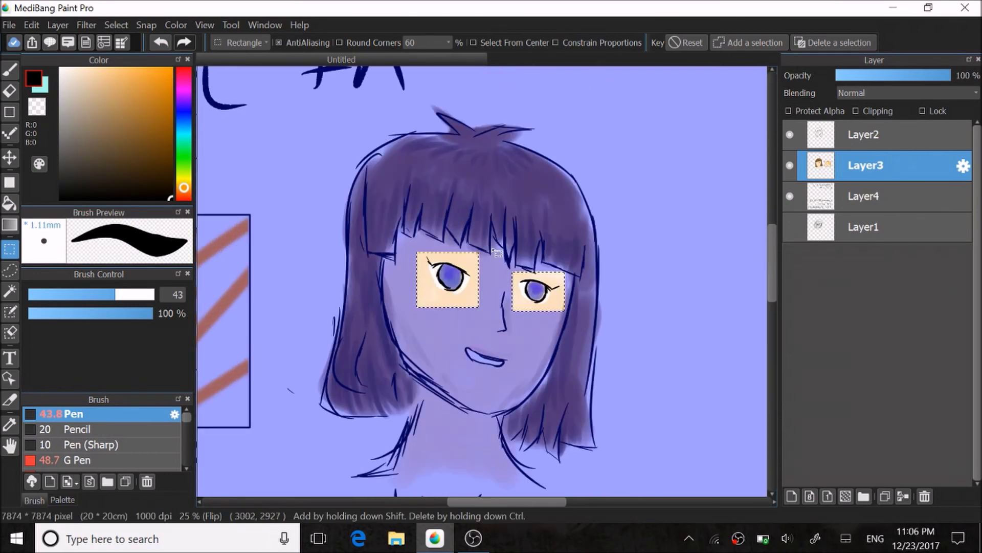
scroll(503, 292, down, 3)
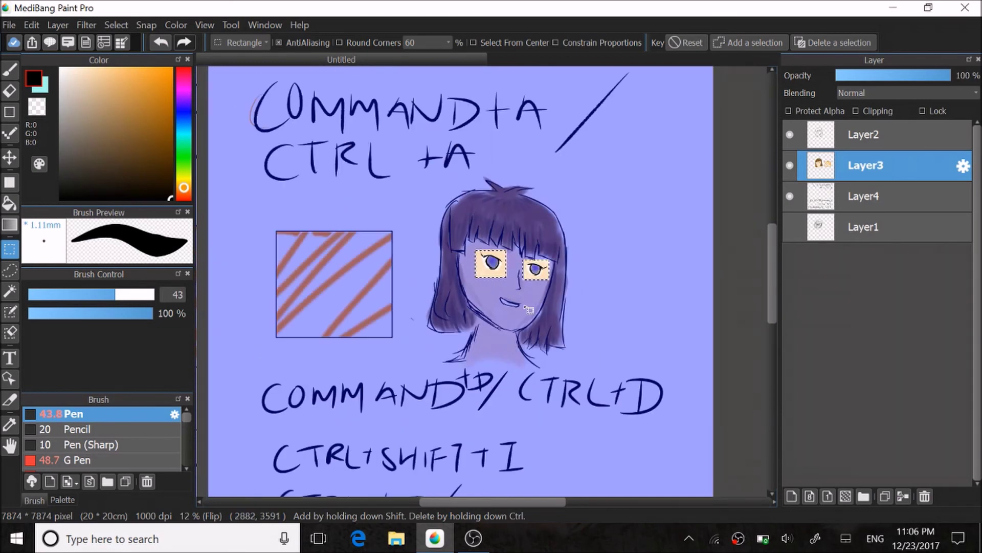
scroll(503, 292, up, 1)
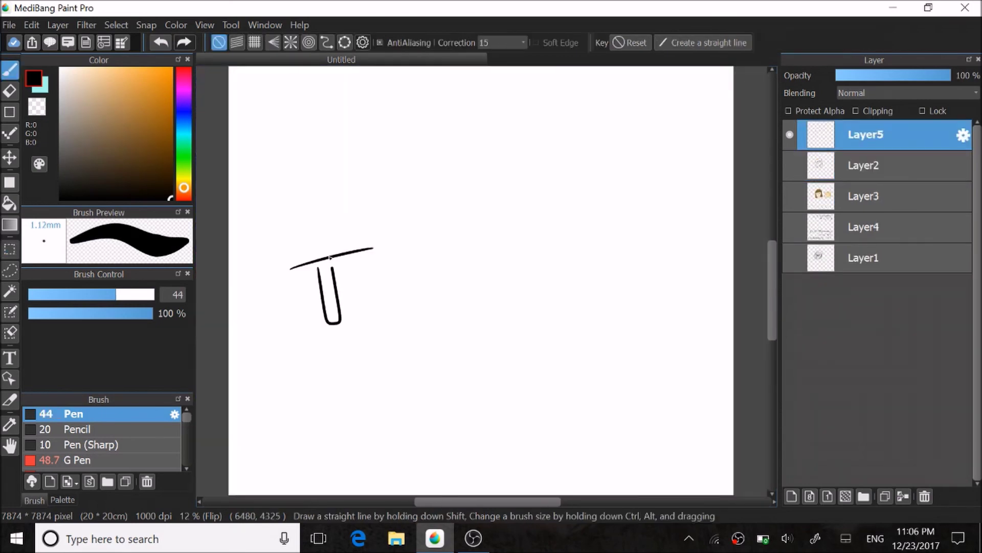
Step: Finish handwriting "THANK" in the lower half of Layer5 and write "you" beneath it with the size 44 Pen brush
mouse_move(380, 315)
mouse_down()
mouse_move(377, 259)
mouse_move(393, 287)
mouse_up()
mouse_move(393, 280)
mouse_down()
mouse_move(418, 276)
mouse_move(414, 320)
mouse_up()
mouse_move(430, 255)
mouse_down()
mouse_move(423, 320)
mouse_move(466, 312)
mouse_up()
mouse_move(427, 292)
mouse_down()
mouse_move(463, 286)
mouse_move(521, 245)
mouse_move(551, 238)
mouse_move(589, 300)
mouse_up()
scroll(493, 361, down, 2)
scroll(467, 292, up, 3)
mouse_move(413, 267)
mouse_down()
mouse_move(492, 276)
mouse_move(545, 262)
mouse_up()
scroll(543, 261, down, 1)
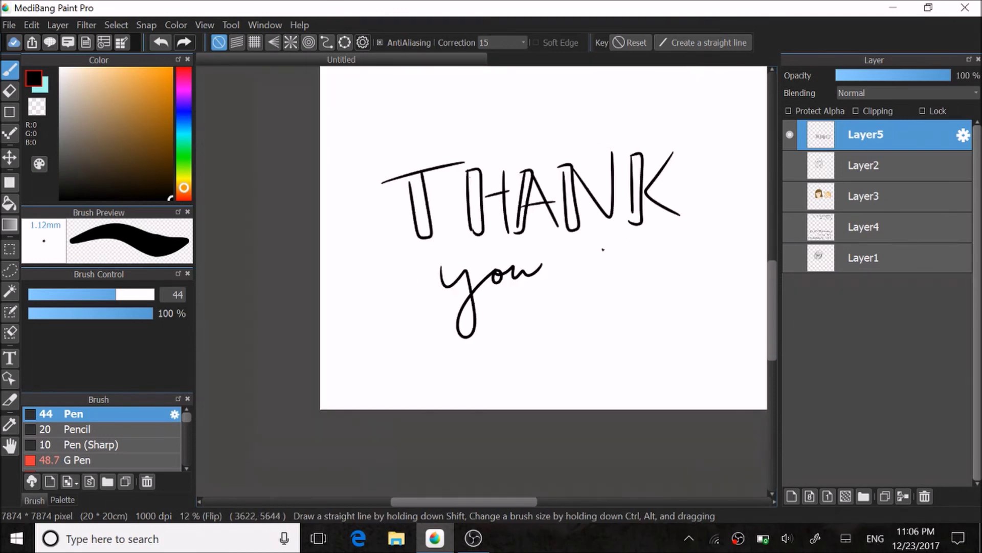
Step: Handwrite "for" beside "you" and "WATCHING" on the line below with the size 44 Pen brush
scroll(604, 248, up, 1)
scroll(488, 348, down, 2)
scroll(563, 333, up, 1)
mouse_move(513, 297)
mouse_down()
mouse_move(516, 328)
mouse_move(564, 299)
mouse_up()
drag(349, 346, 435, 347)
mouse_move(450, 334)
mouse_down()
mouse_move(438, 397)
mouse_move(468, 394)
mouse_up()
drag(495, 341, 493, 391)
drag(535, 348, 517, 378)
drag(557, 338, 558, 391)
mouse_move(572, 340)
mouse_down()
mouse_move(573, 391)
mouse_move(613, 337)
mouse_move(585, 396)
mouse_up()
drag(647, 336, 657, 388)
drag(643, 360, 678, 358)
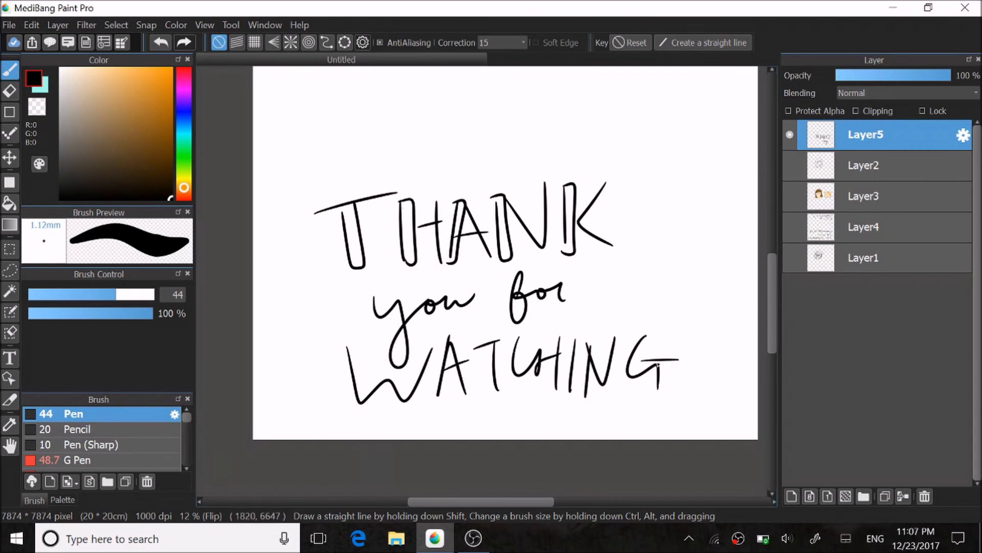
Step: Draw a tall outlined exclamation mark with a round dot after "WATCHING"
scroll(434, 280, down, 3)
drag(529, 282, 540, 313)
drag(531, 279, 538, 312)
drag(539, 319, 540, 320)
Step: Doodle a small bear face with round ears, eyes and a mouth beside "THANK", above the exclamation mark
scroll(465, 325, up, 3)
scroll(439, 220, down, 2)
scroll(457, 203, up, 2)
mouse_move(635, 144)
mouse_down()
mouse_move(611, 162)
mouse_move(640, 143)
mouse_up()
mouse_move(612, 152)
mouse_down()
mouse_move(617, 141)
mouse_move(656, 146)
mouse_up()
drag(622, 160, 642, 155)
scroll(529, 234, down, 2)
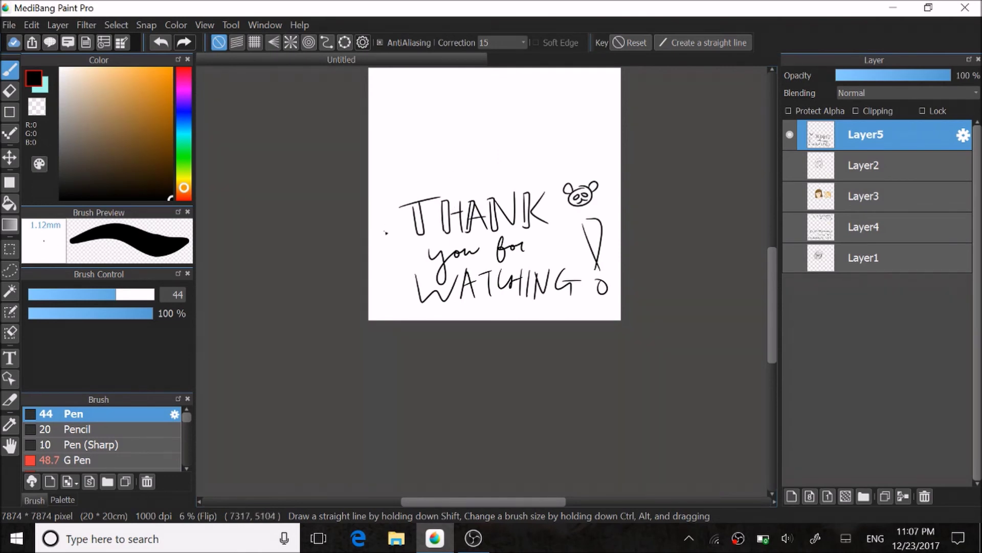
scroll(405, 193, up, 1)
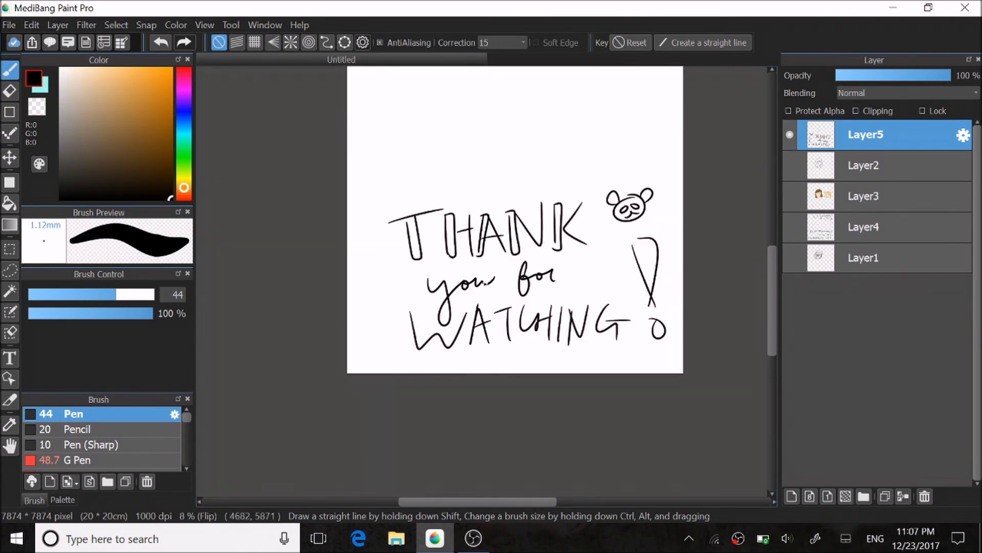